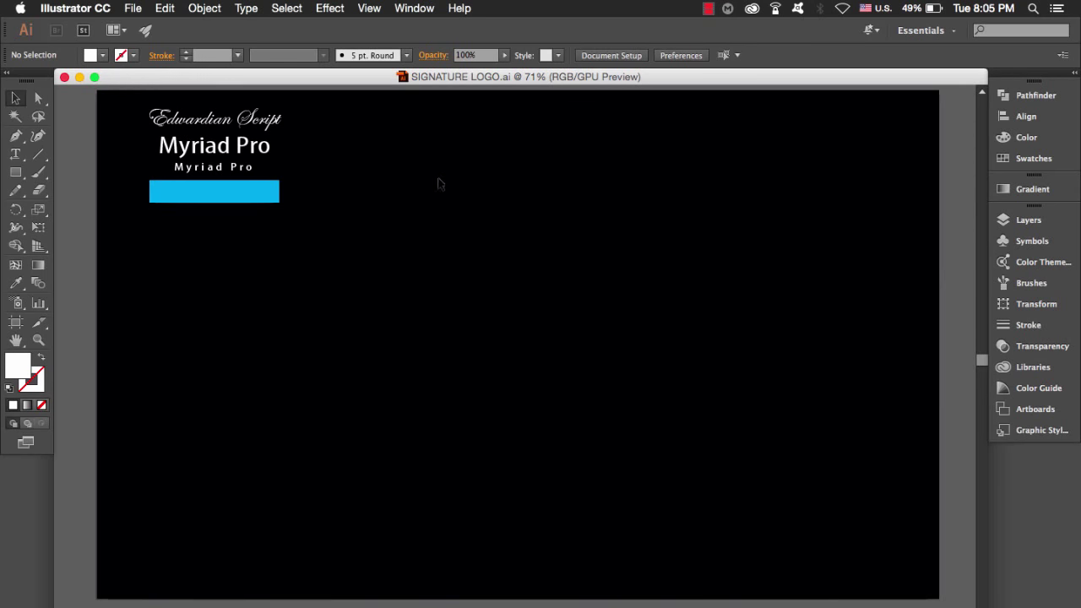
- Type 'dc' near the artboard centre and fill it white
click(15, 154)
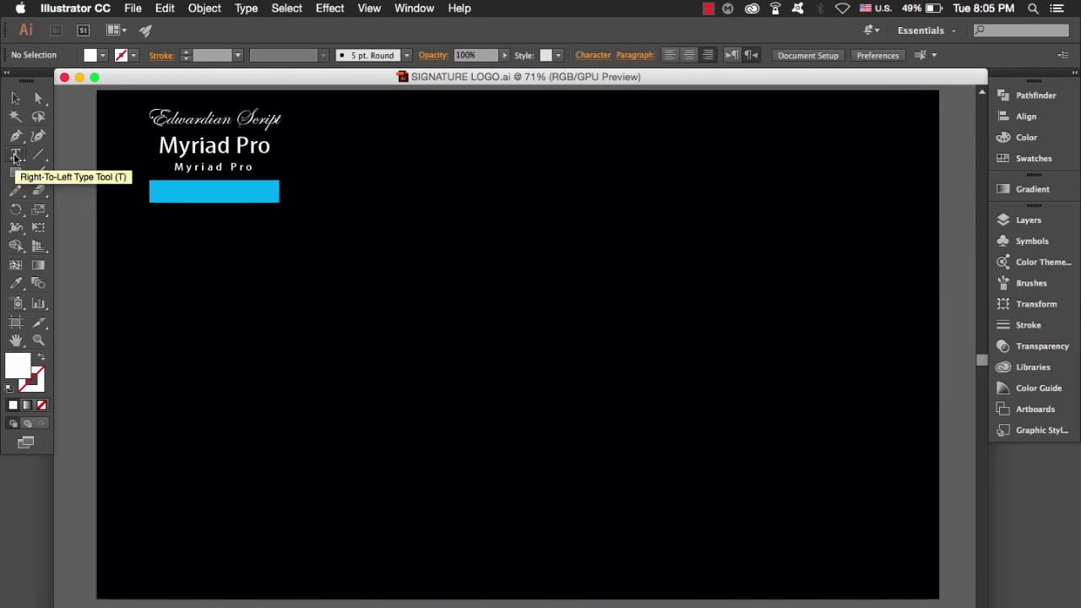
click(491, 340)
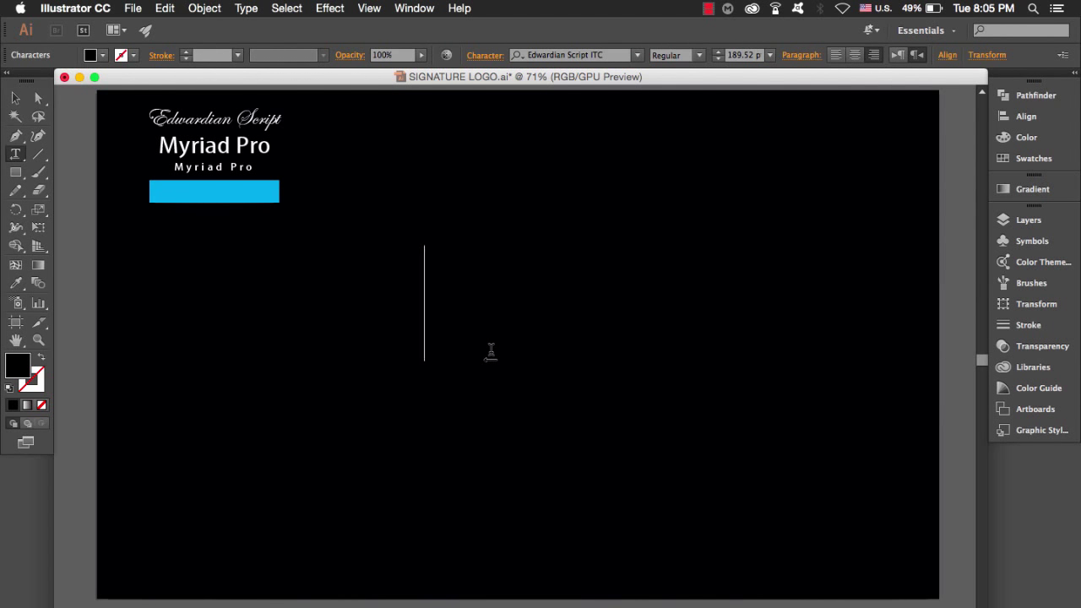
key(super+a)
click(102, 56)
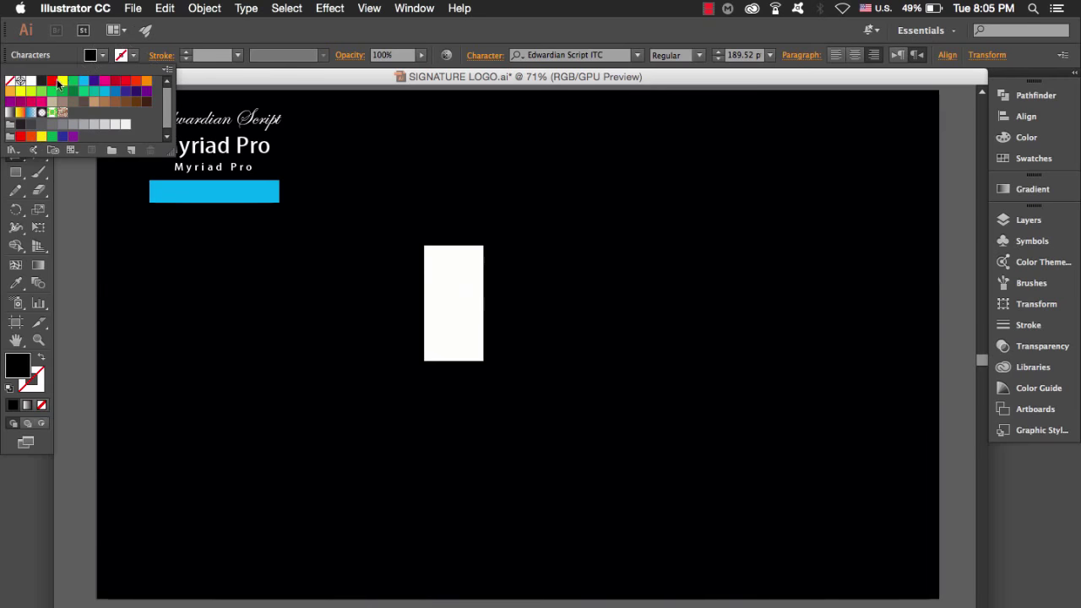
click(30, 81)
key(Escape)
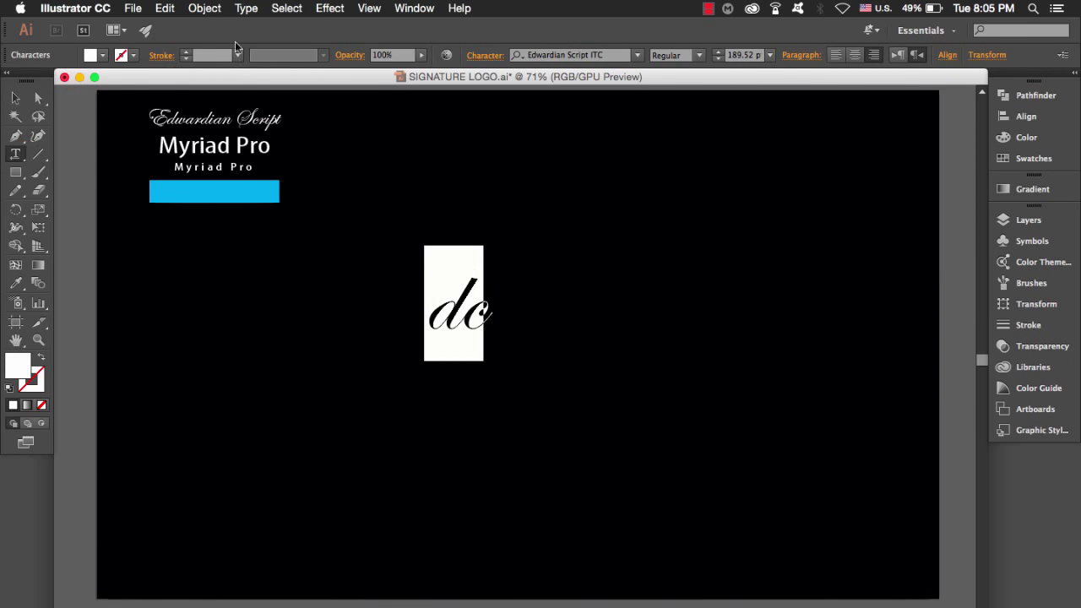
- Change the DC lettering to UPPERCASE
click(245, 7)
click(468, 228)
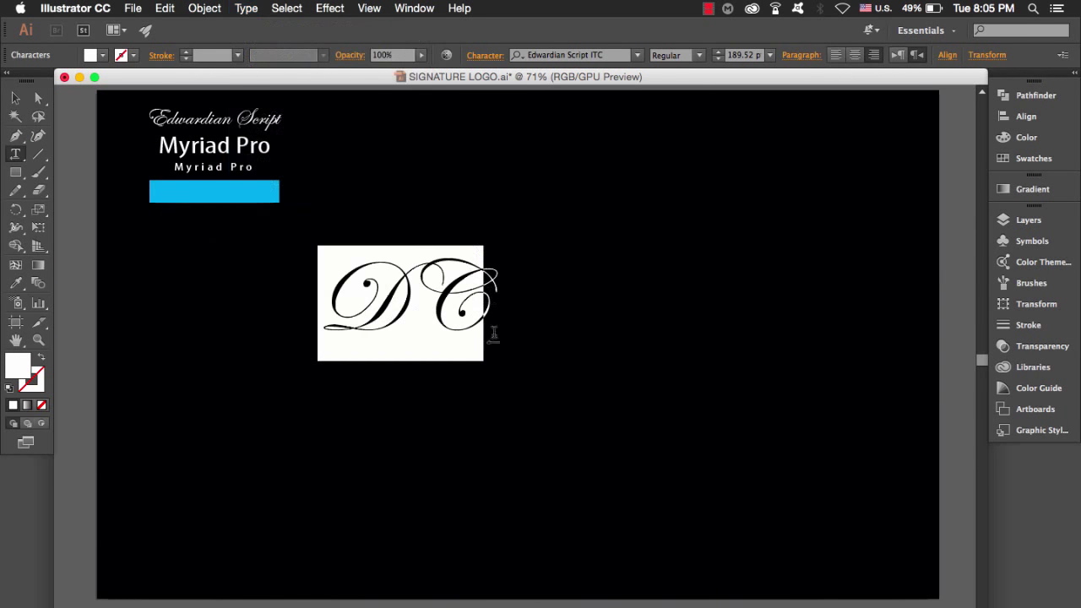
click(14, 97)
- Move the DC text about 113 px right and expand it into outline shapes
click(459, 211)
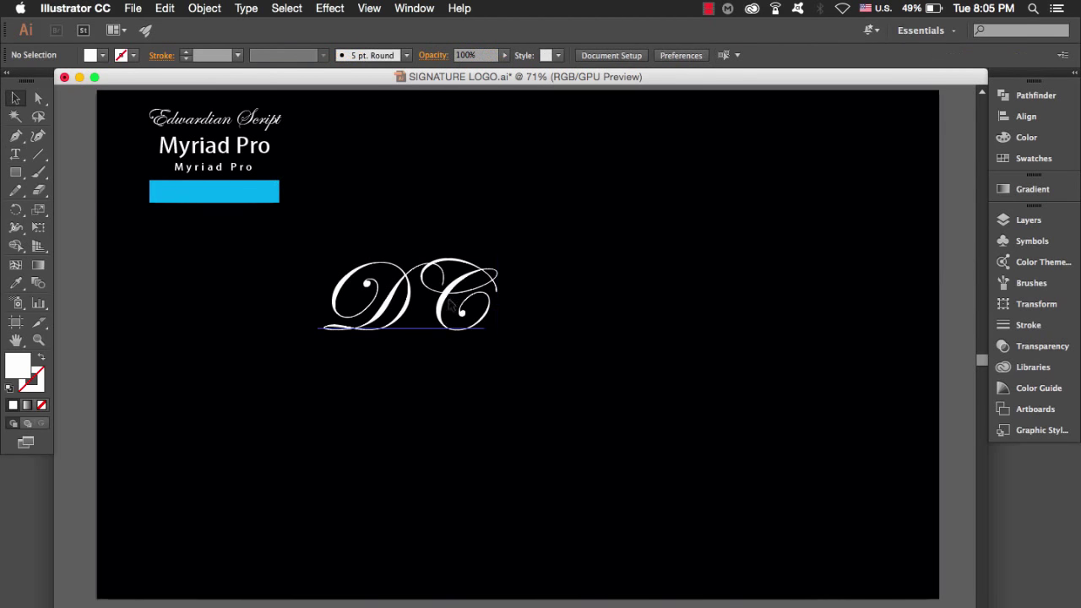
drag(456, 287, 551, 287)
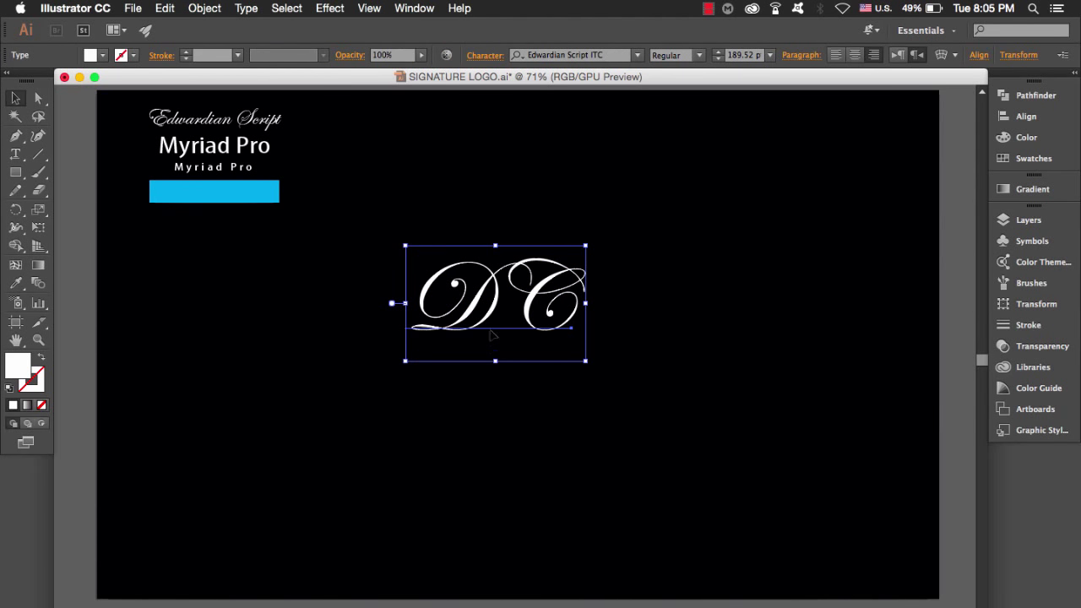
click(211, 9)
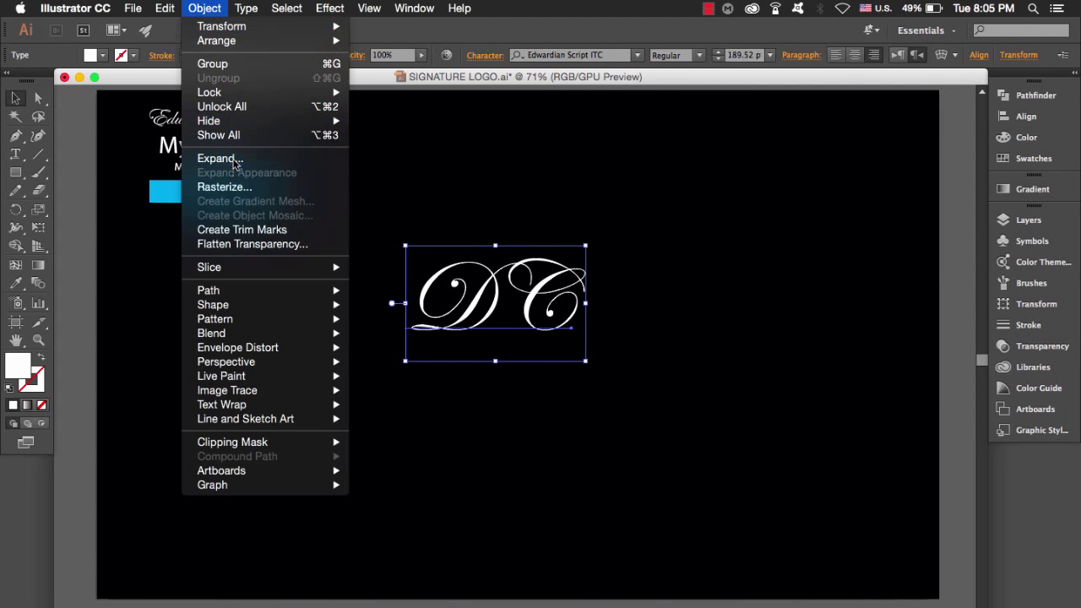
click(235, 155)
click(579, 296)
- Ungroup the DC outlines and scale them up proportionally
click(577, 458)
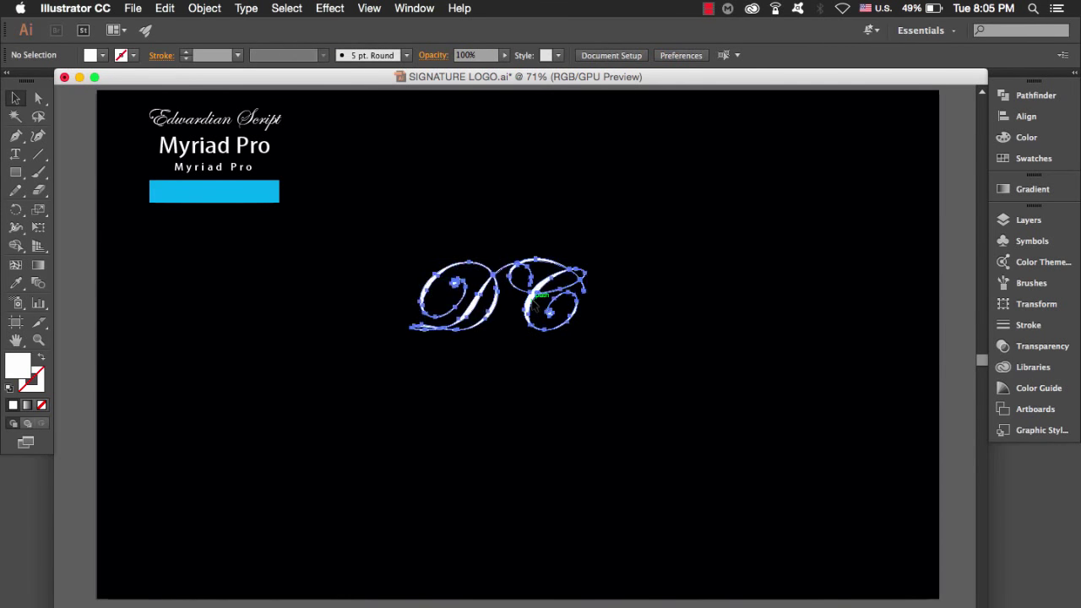
drag(534, 302, 520, 290)
right_click(521, 290)
click(549, 376)
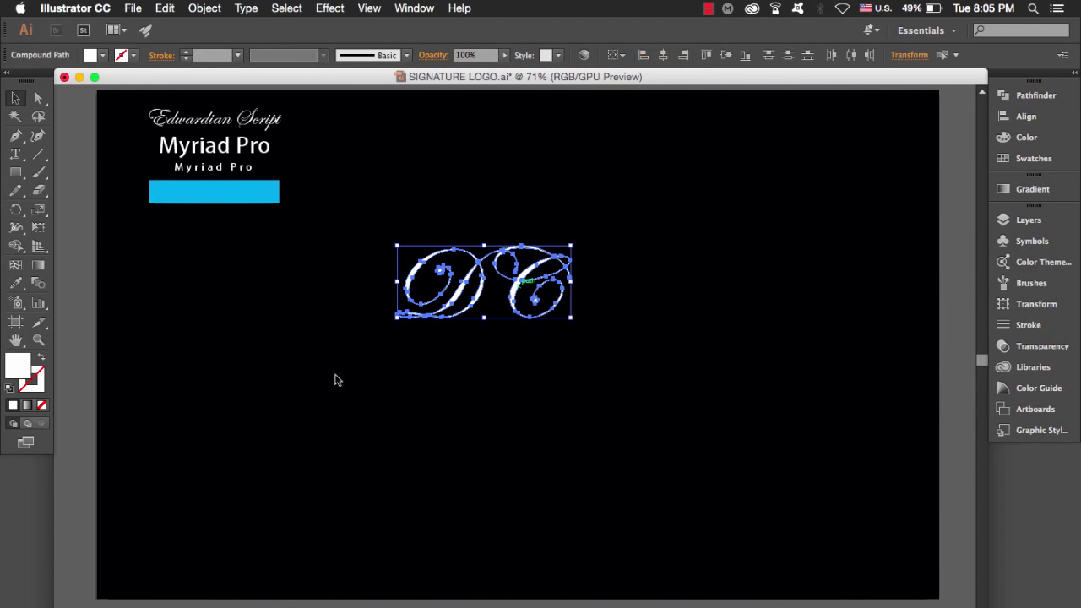
drag(368, 368, 535, 246)
drag(484, 318, 491, 419)
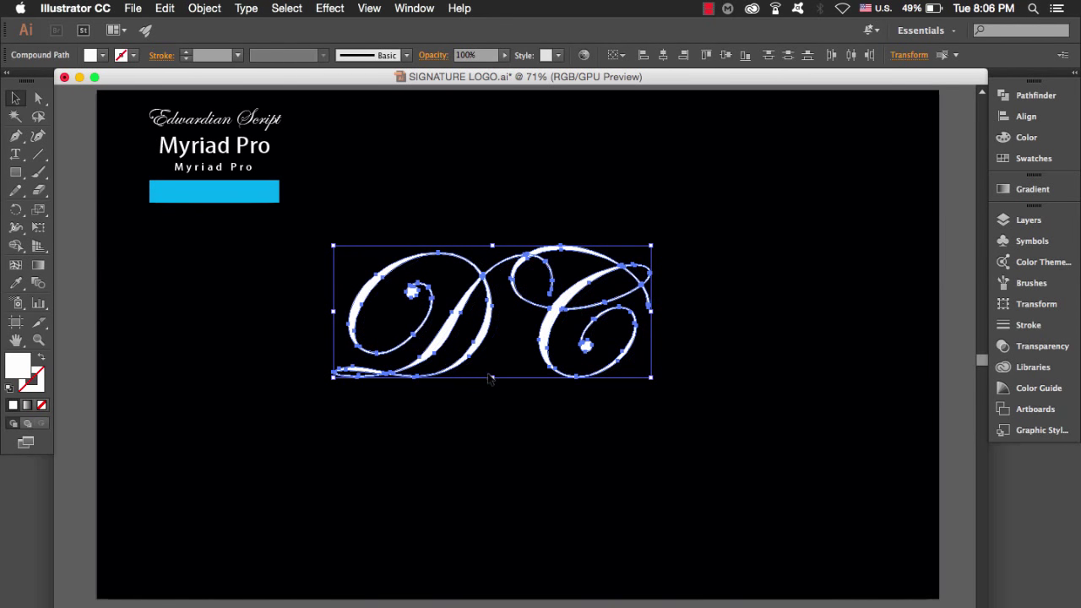
click(515, 344)
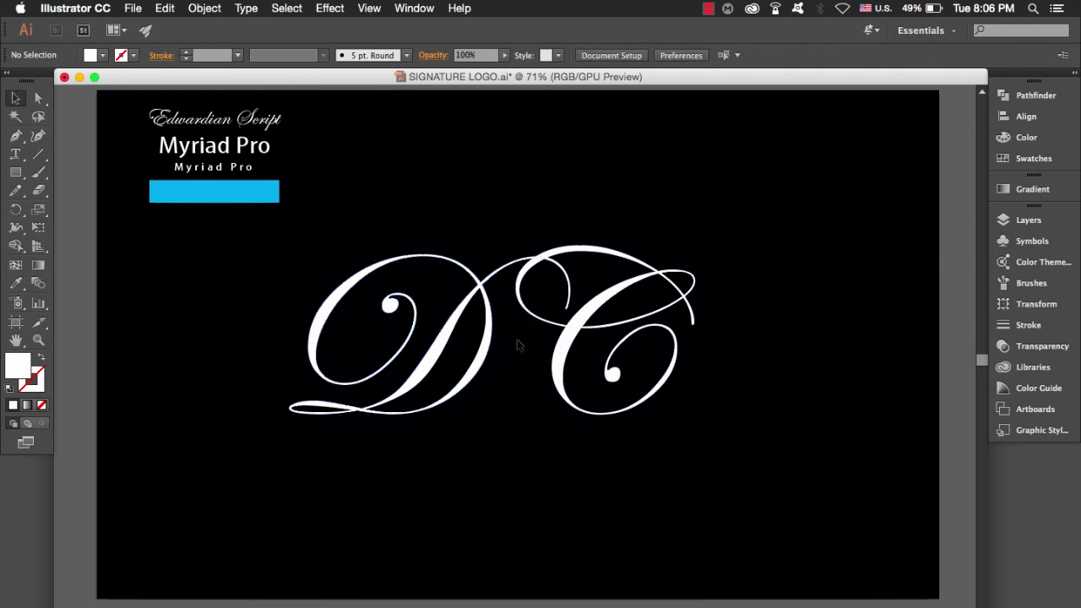
- Move the C about 118 px left and 154 px down to overlap the D, then select all the DC artwork
click(534, 269)
click(476, 211)
drag(520, 320, 461, 394)
click(482, 217)
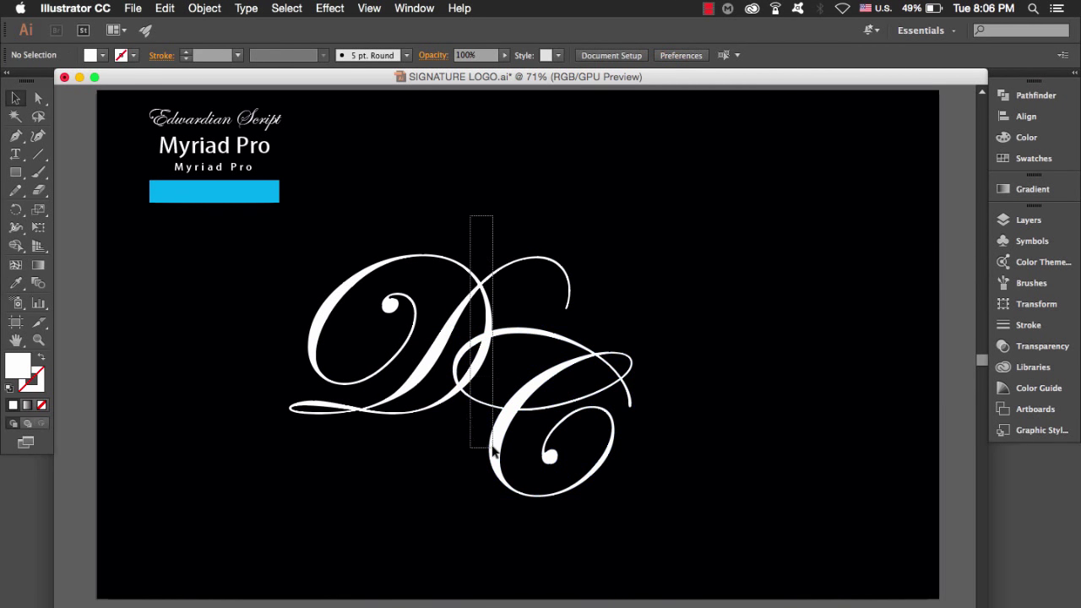
drag(470, 217, 495, 482)
click(203, 7)
mouse_move(209, 290)
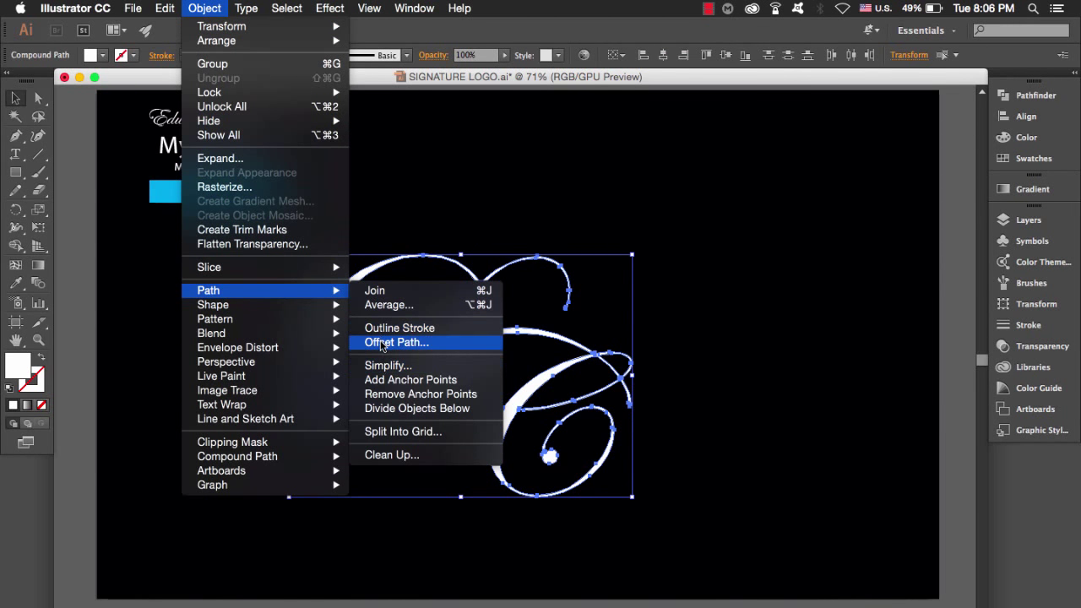
- Apply a 7 px Offset Path with preview to thicken the DC letters
click(396, 342)
click(704, 245)
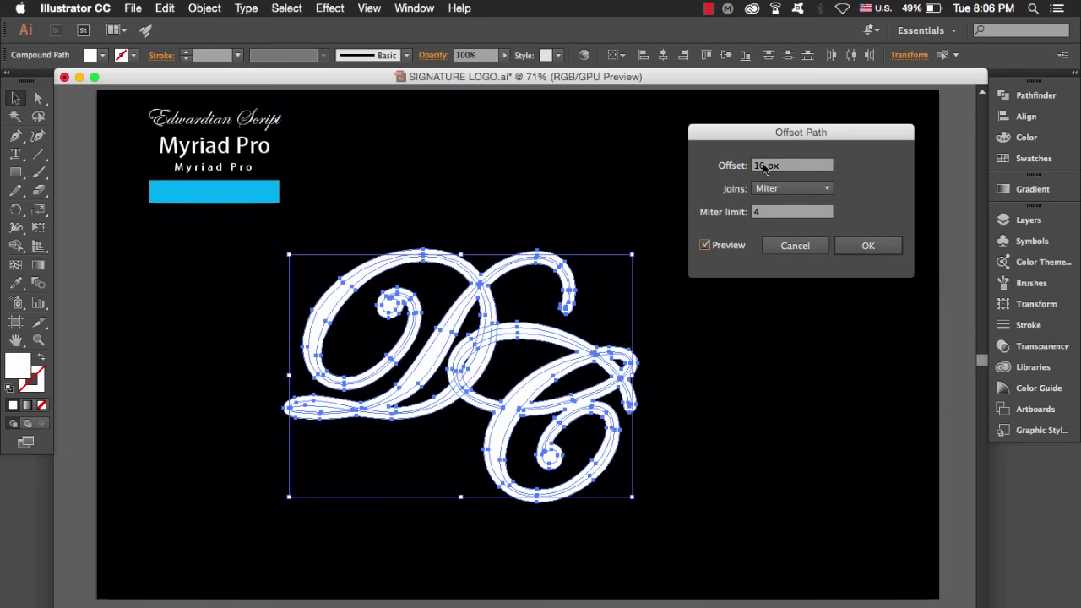
click(766, 165)
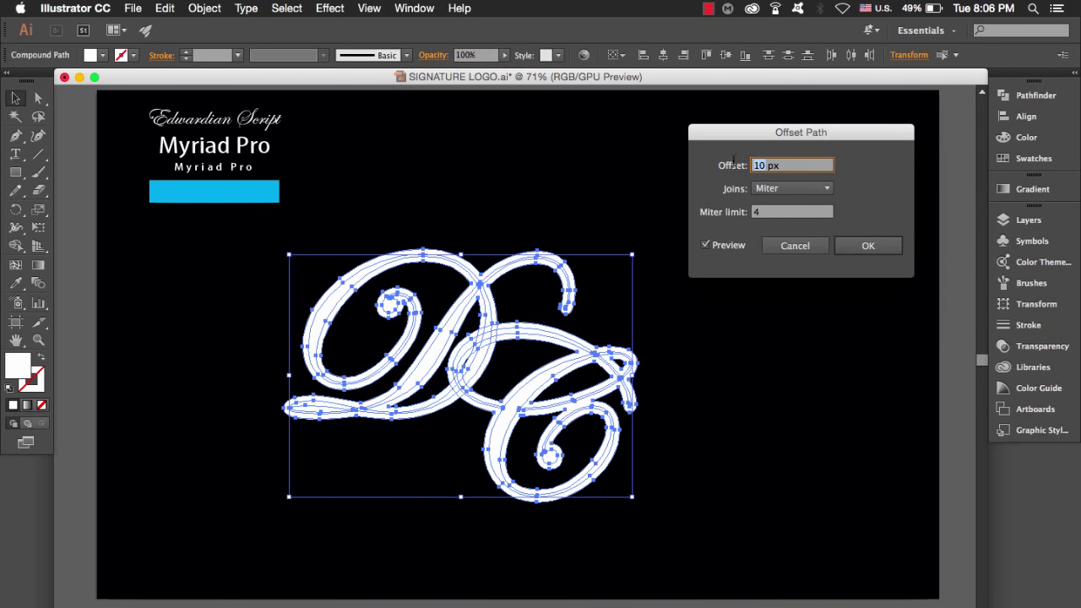
text(7)
click(704, 245)
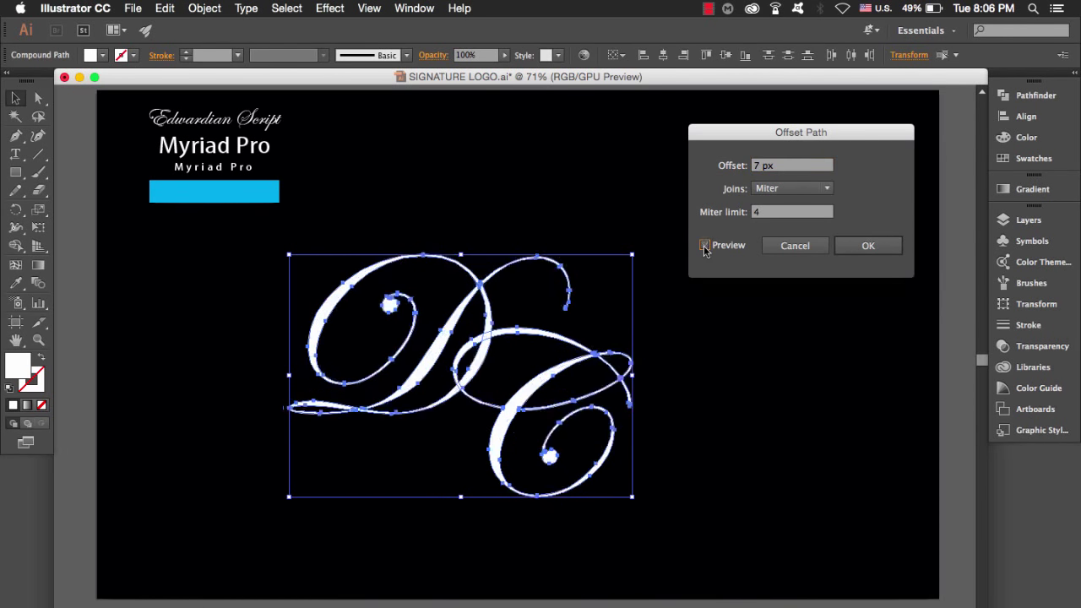
click(705, 246)
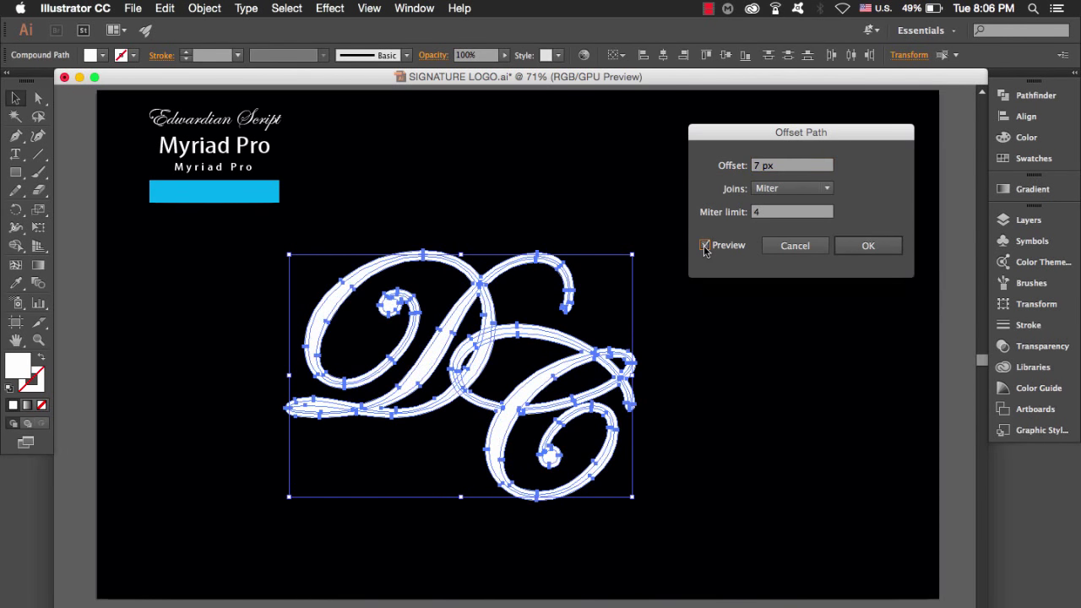
click(869, 246)
click(399, 216)
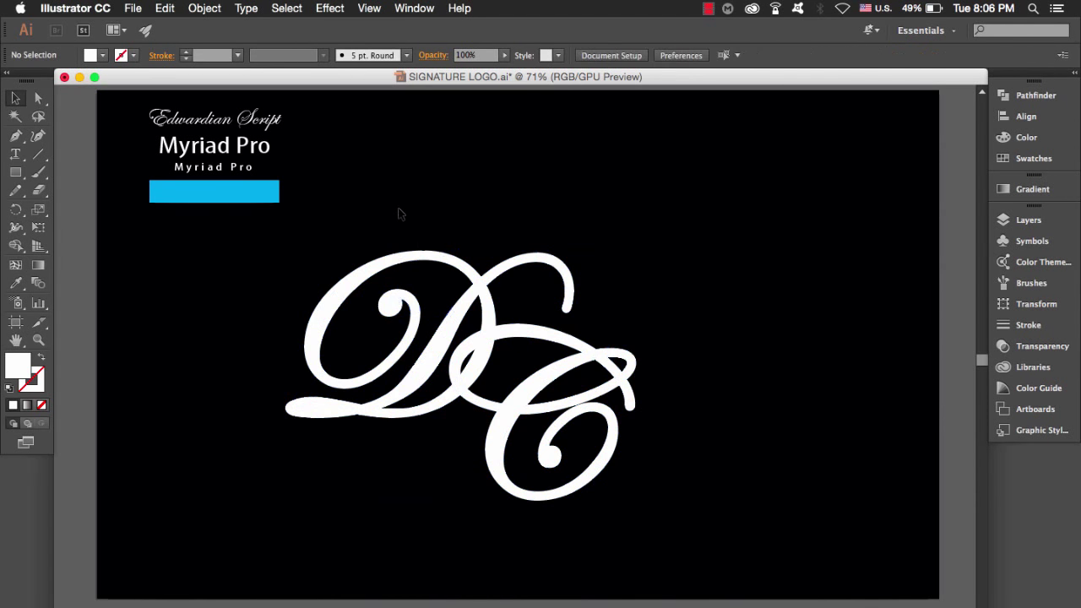
click(493, 461)
- Enlarge the DC artwork from its corner and nudge it slightly left and down
click(16, 245)
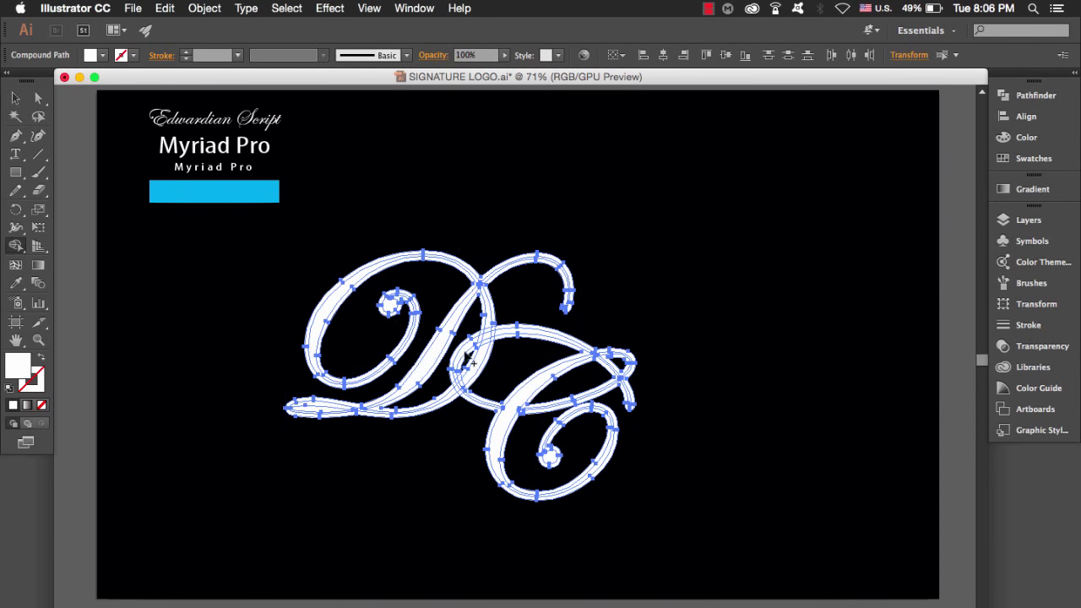
click(16, 99)
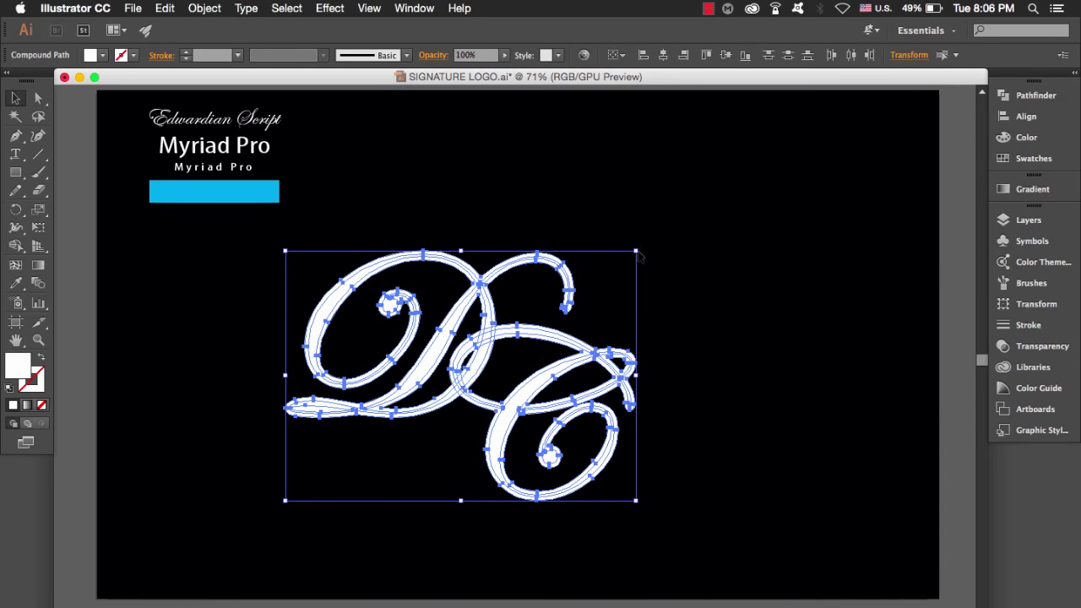
drag(636, 251, 749, 170)
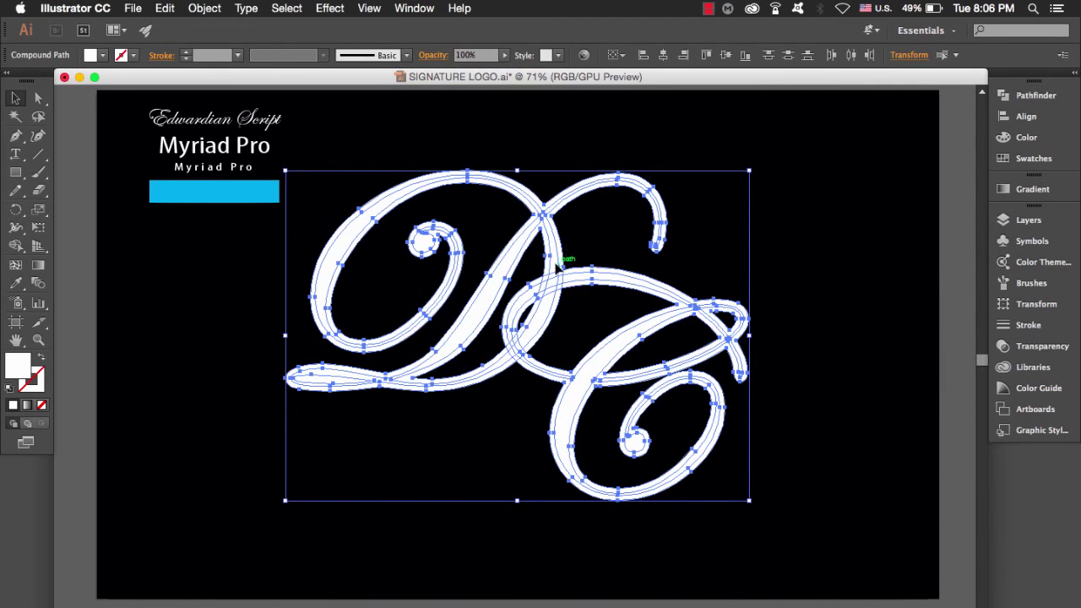
drag(558, 263, 538, 294)
- Merge the overlapping D and C regions with the Shape Builder tool
click(16, 246)
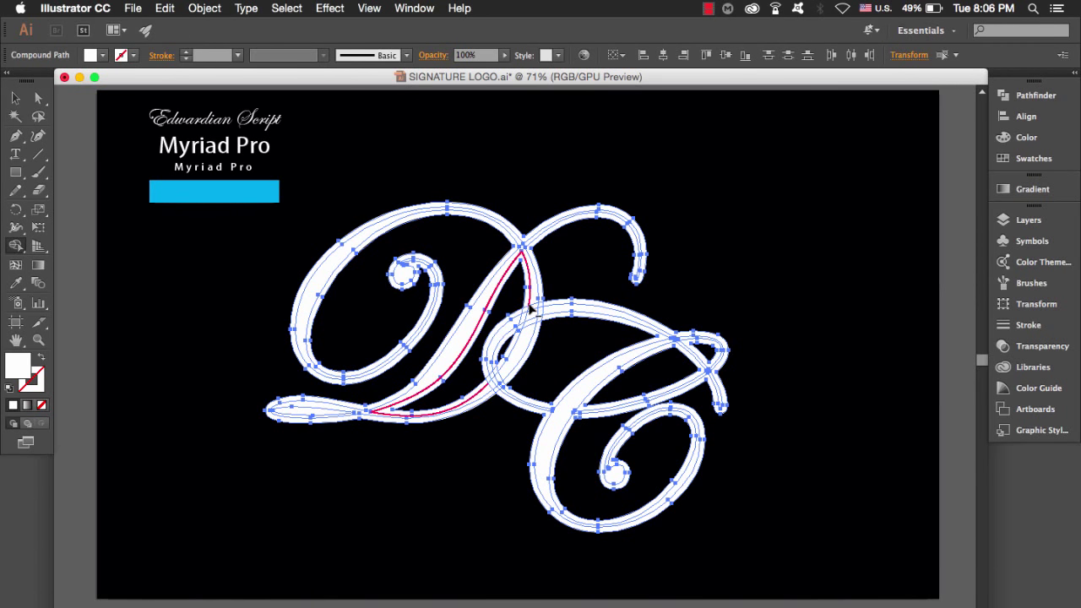
scroll(532, 311, up, 1)
scroll(536, 312, up, 1)
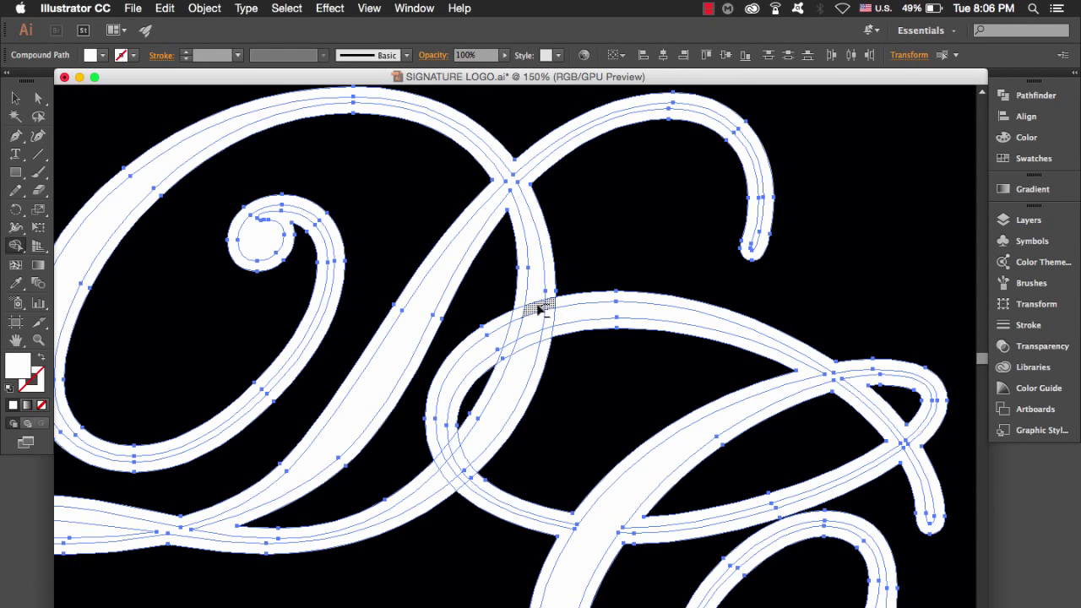
alt+click(517, 314)
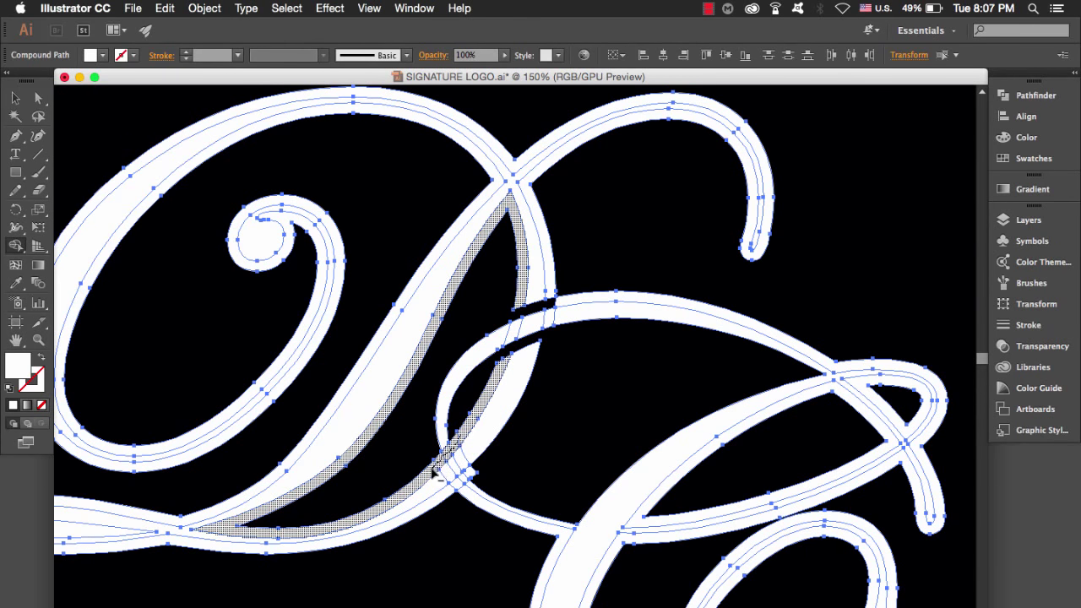
drag(446, 467, 473, 488)
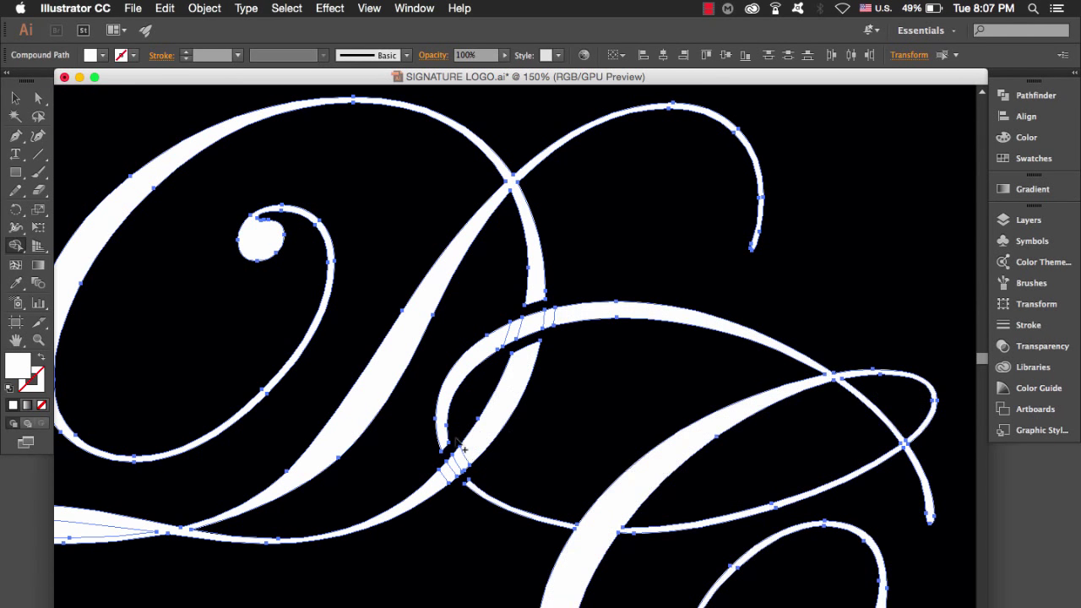
click(452, 483)
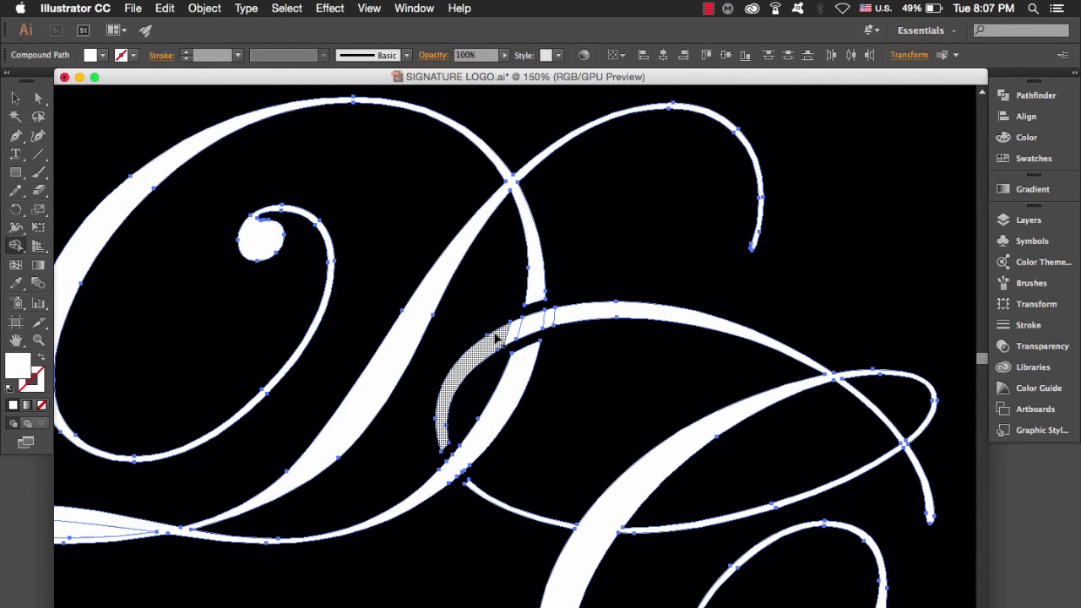
click(584, 324)
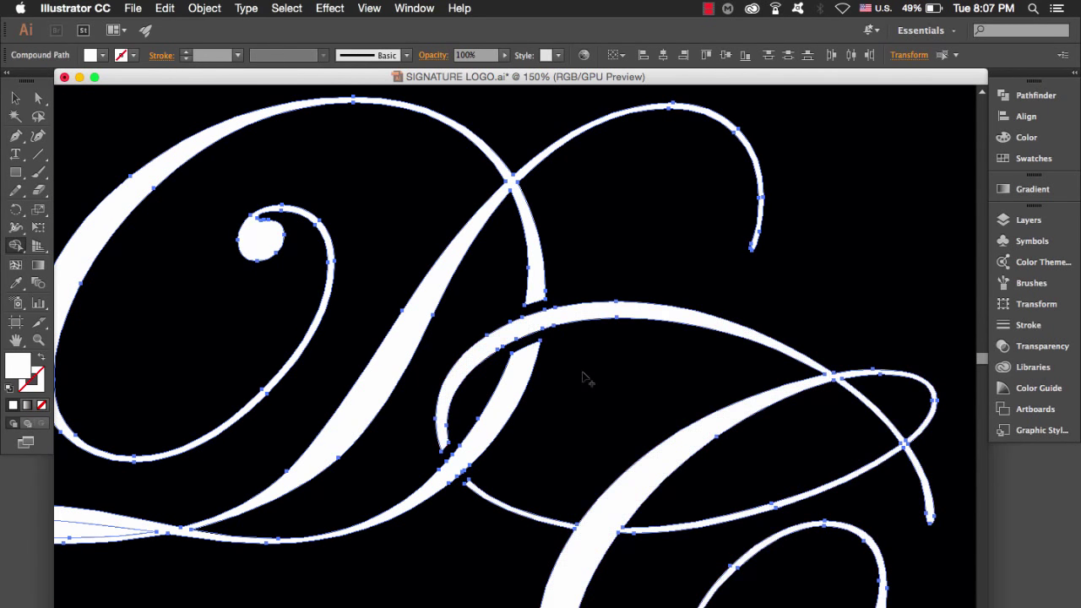
scroll(582, 377, down, 2)
click(15, 97)
- Zoom out to the whole artboard and select the entire DC monogram
key(ctrl+minus)
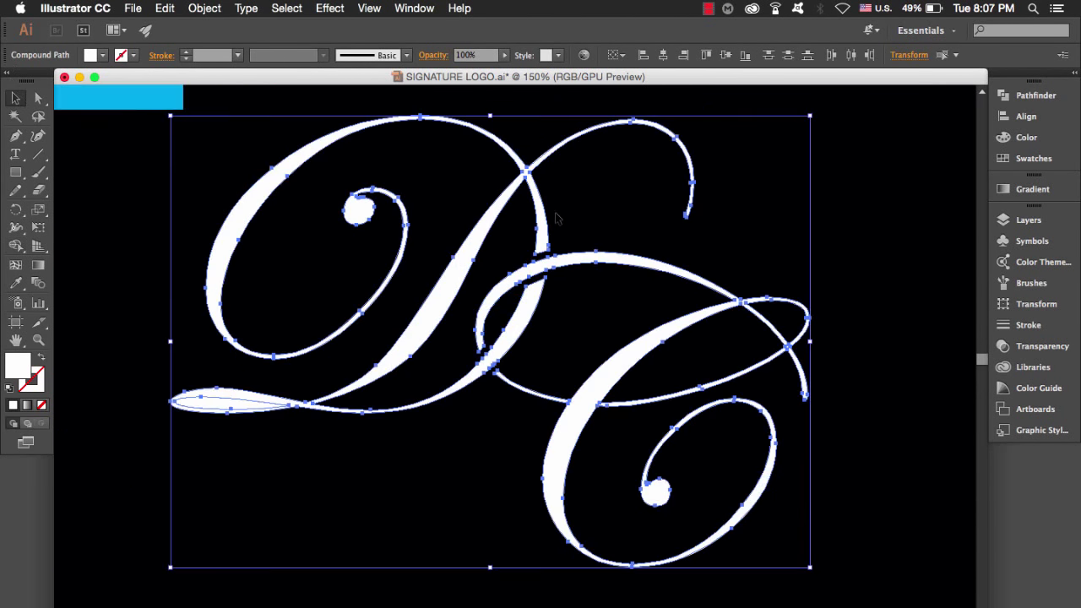
key(ctrl+minus)
drag(627, 210, 605, 259)
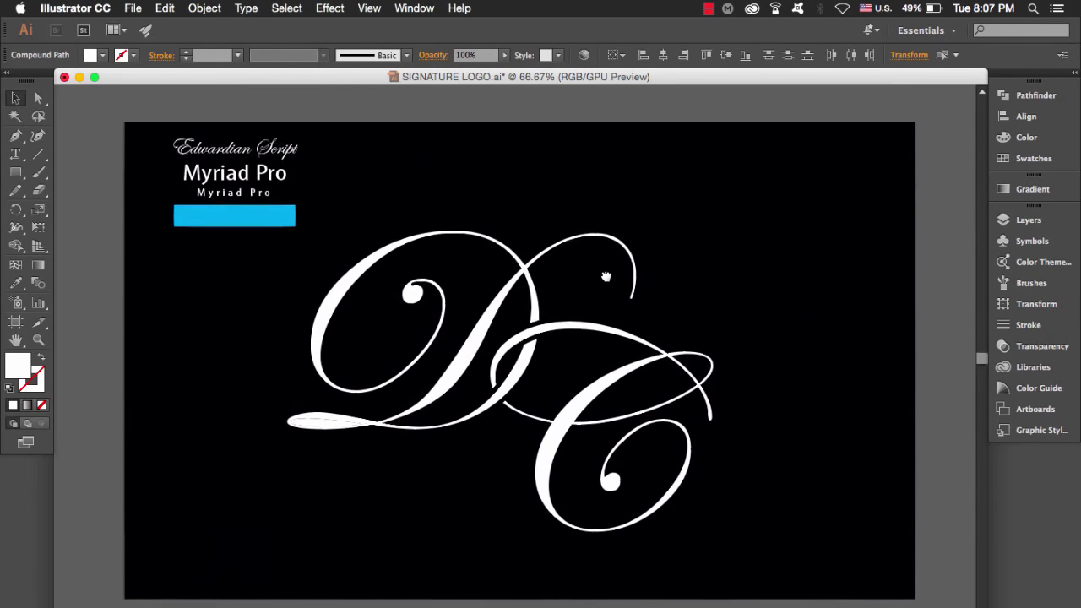
click(563, 373)
drag(431, 170, 635, 509)
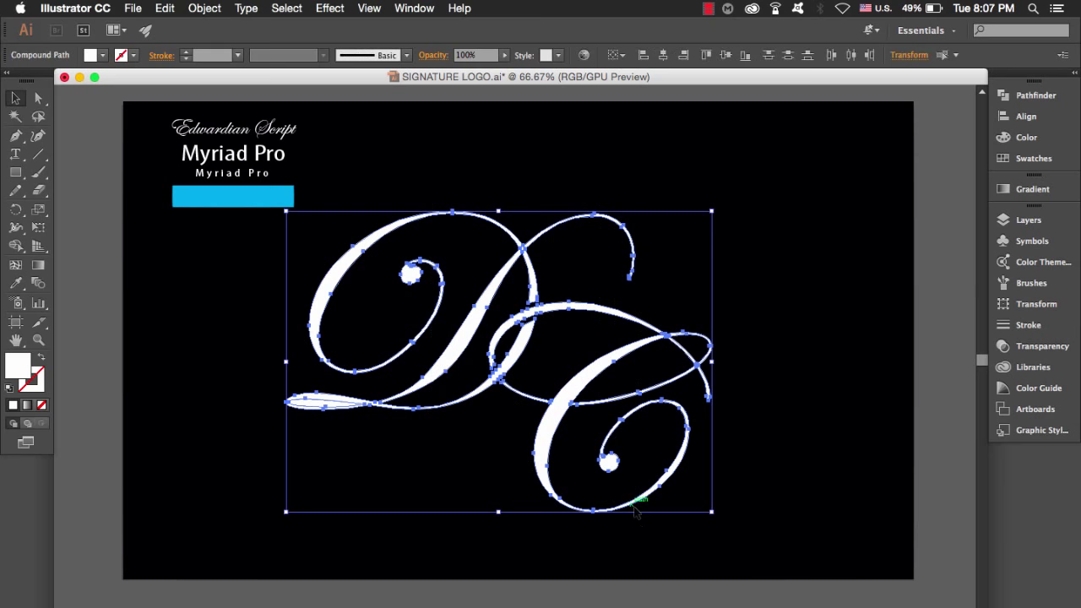
right_click(519, 341)
click(571, 181)
- Sample the blue rectangle's colour onto the monogram, then undo it
click(16, 283)
click(200, 196)
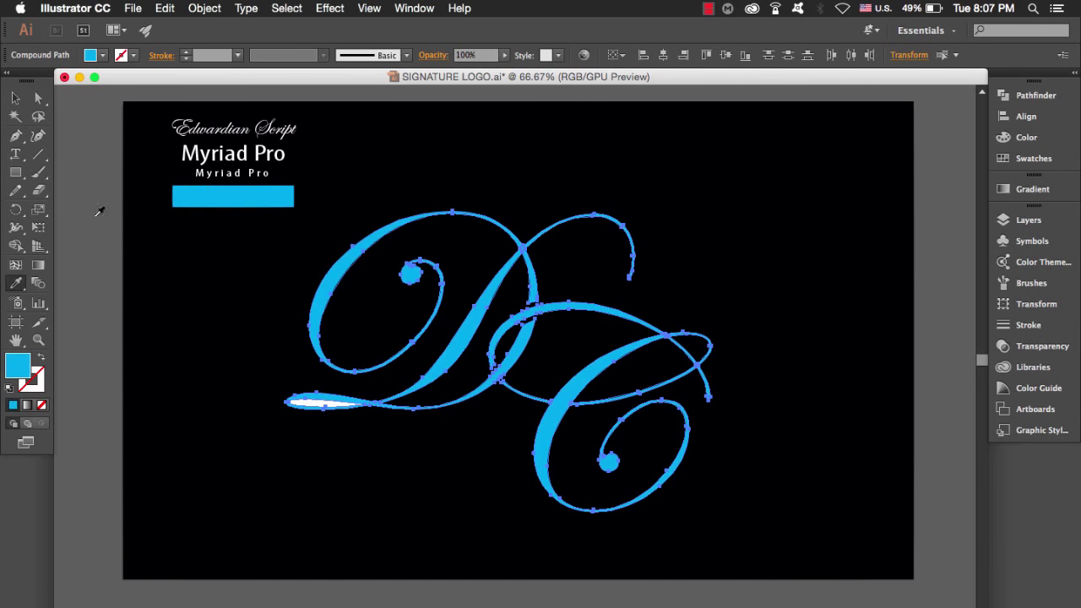
key(v)
click(214, 353)
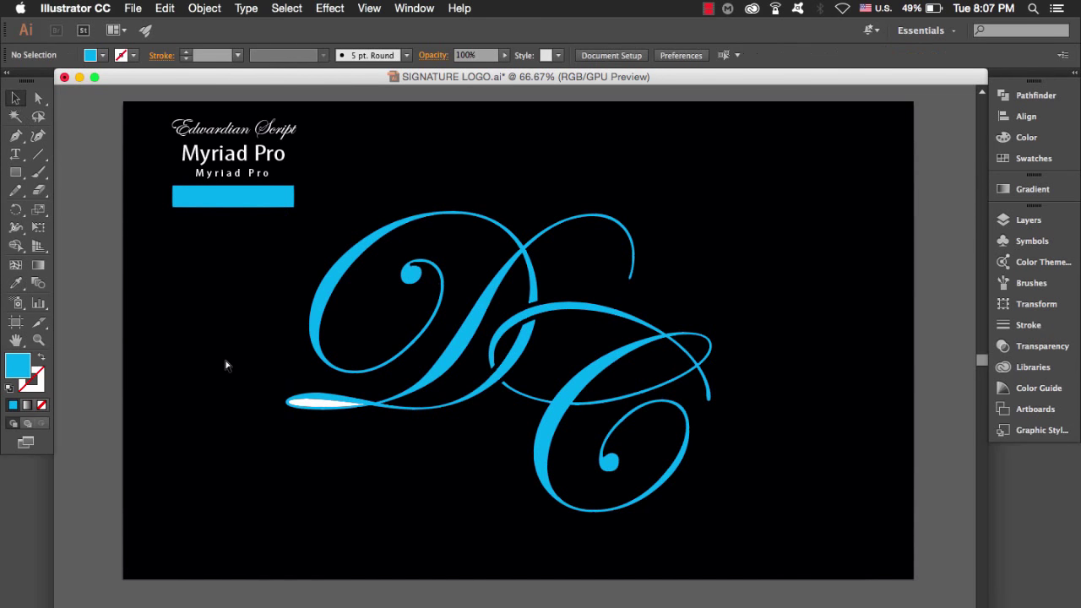
key(ctrl+z)
- Reselect the monogram and fill it with the blue rectangle's colour
drag(236, 311, 658, 527)
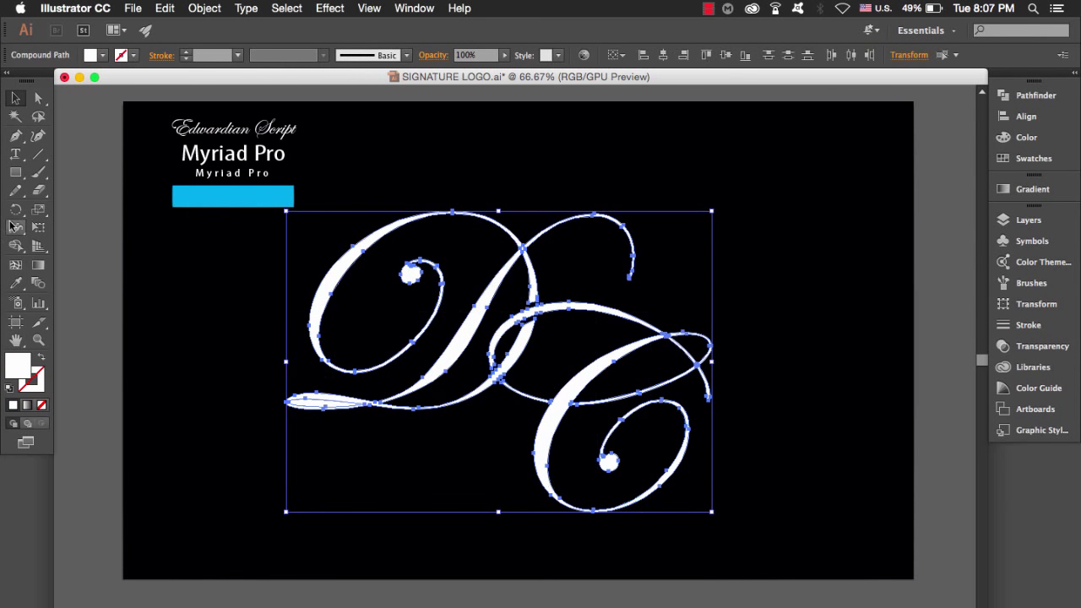
click(15, 245)
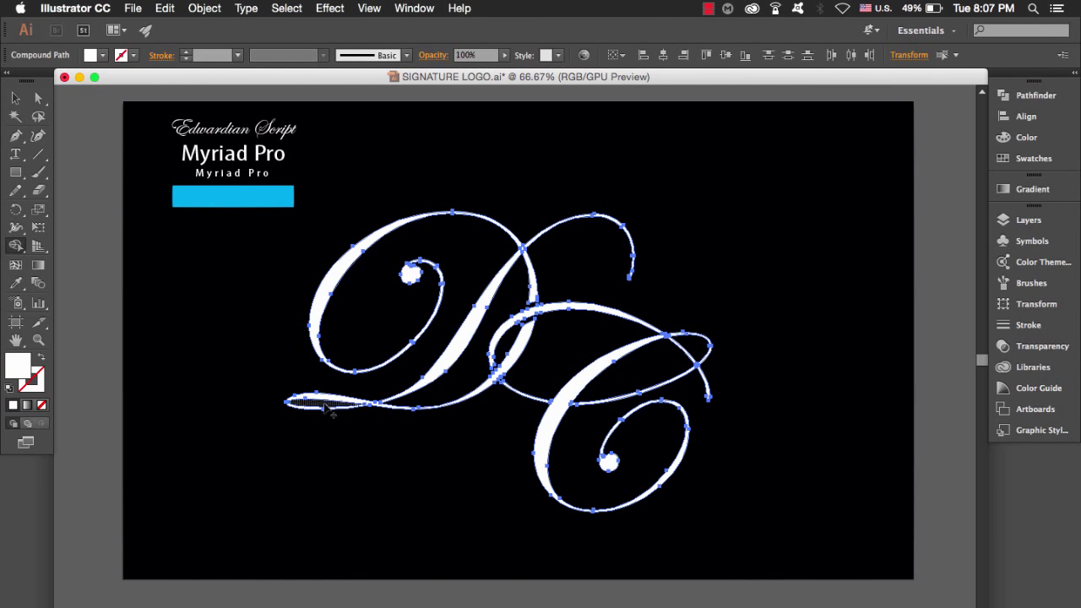
click(15, 98)
click(15, 283)
click(212, 195)
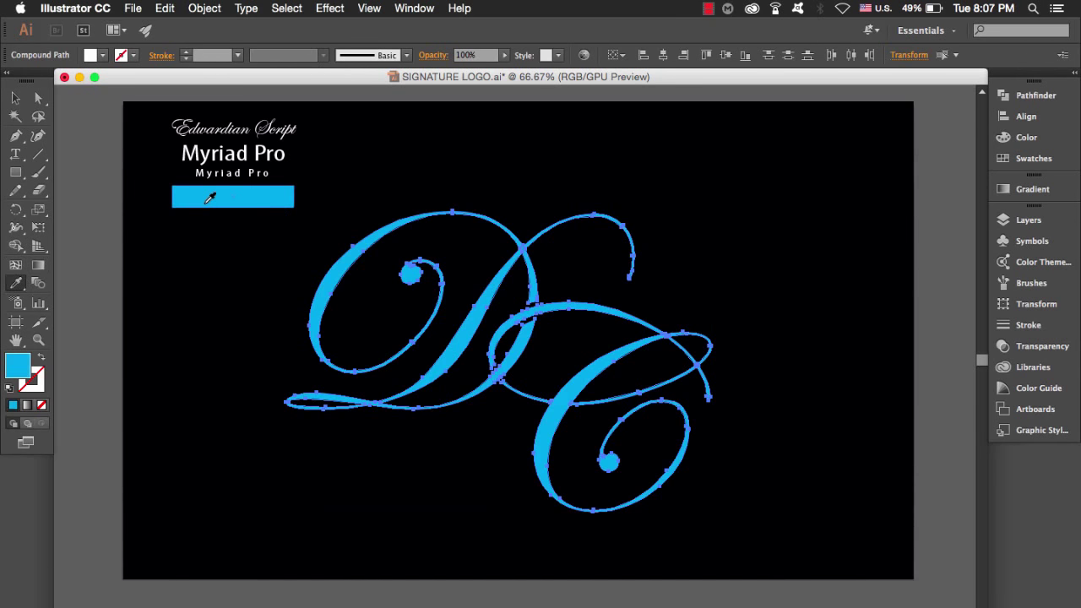
click(16, 102)
click(17, 101)
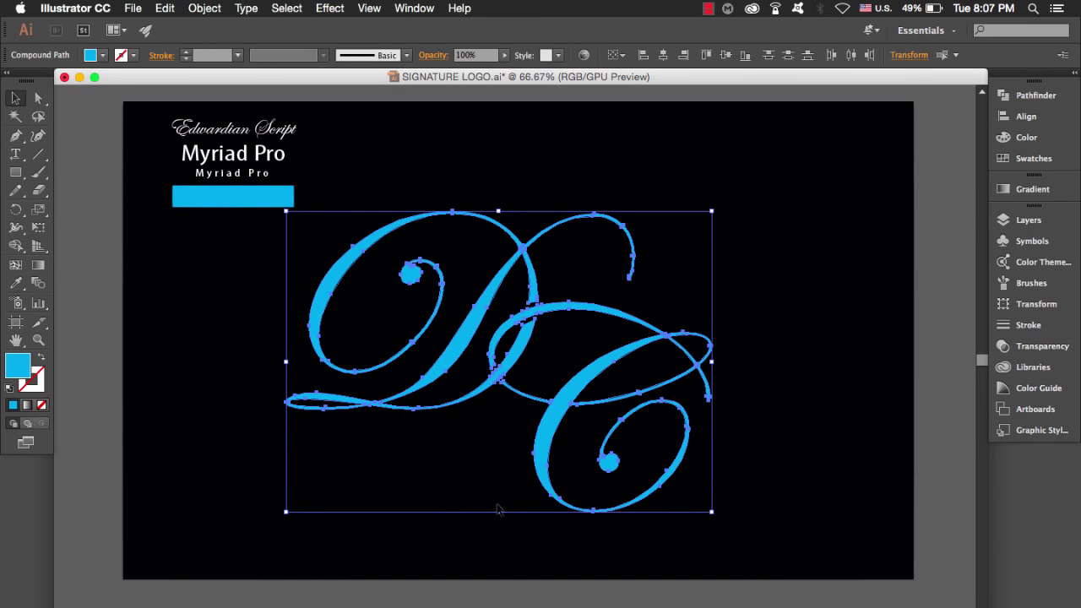
- Shrink the DC monogram to about half size and pick up the sample text's white
drag(500, 511, 500, 369)
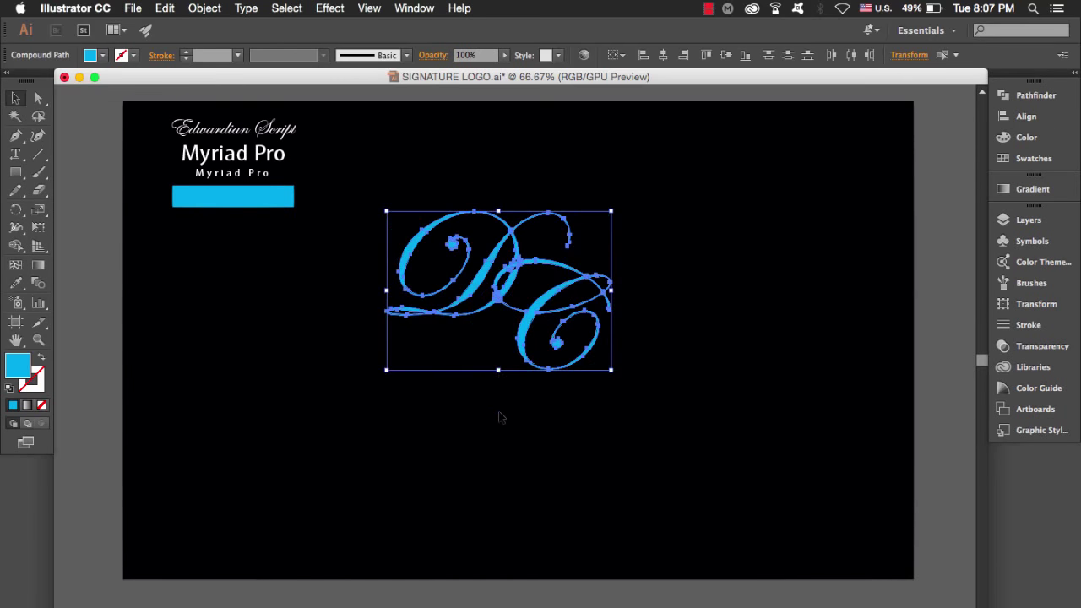
click(500, 415)
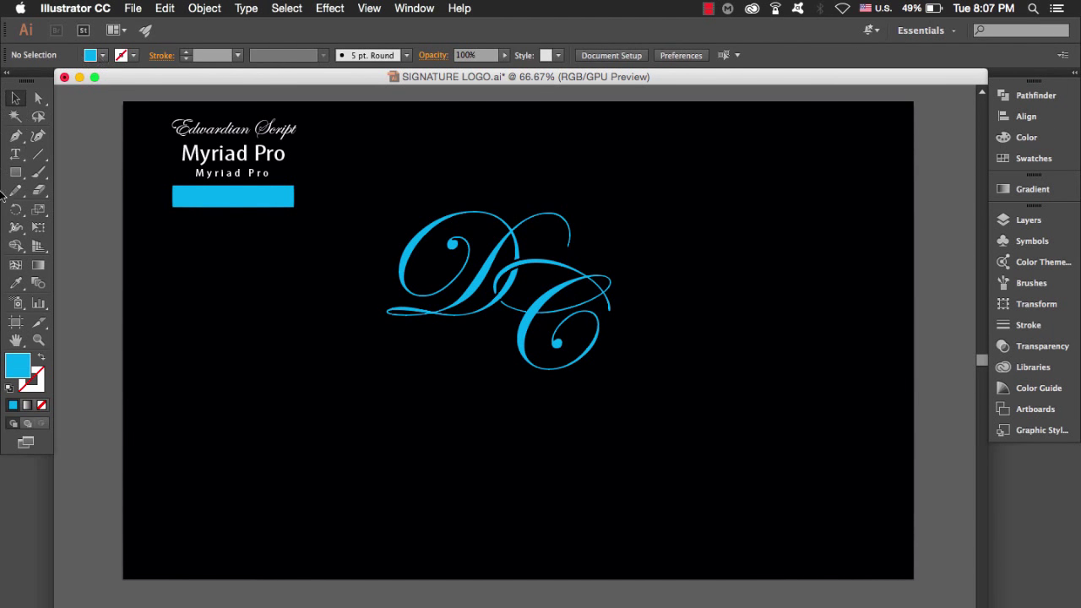
click(16, 283)
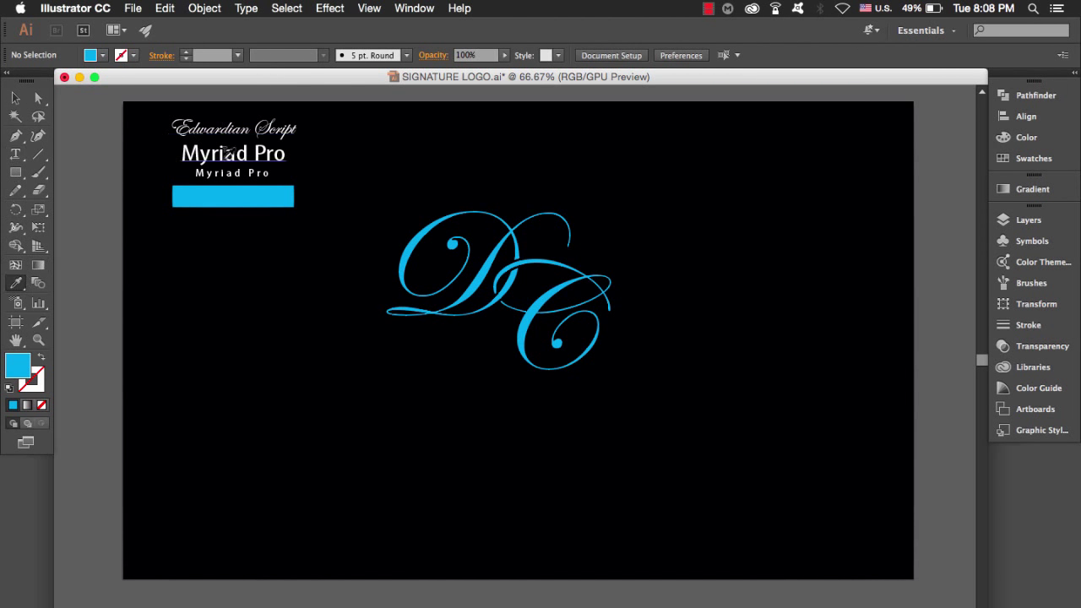
click(228, 154)
- Type the photographer's name below the monogram and give it the white Myriad Pro style
click(16, 154)
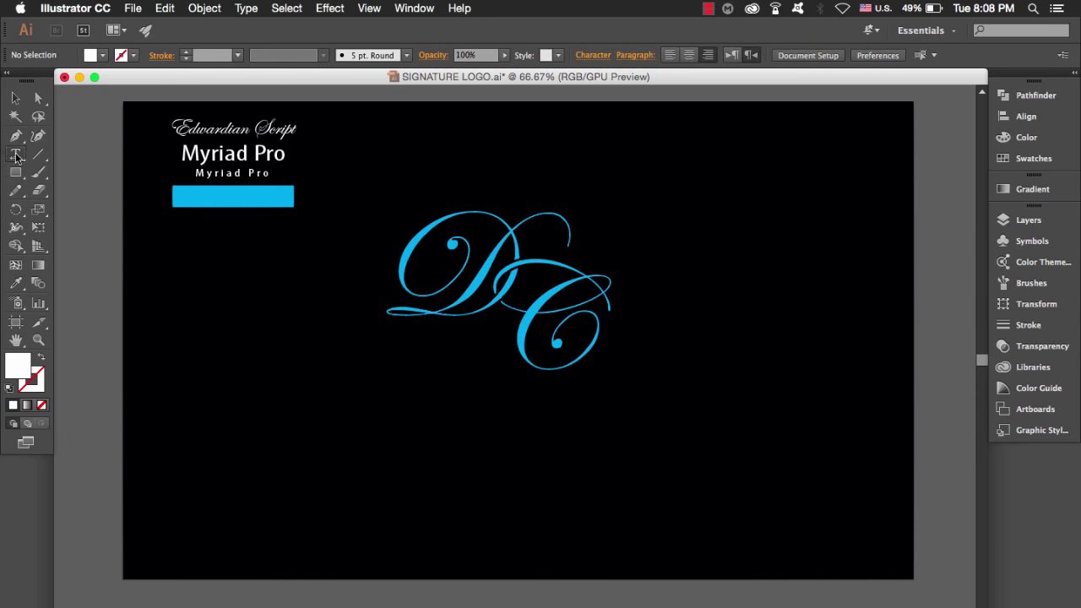
click(416, 436)
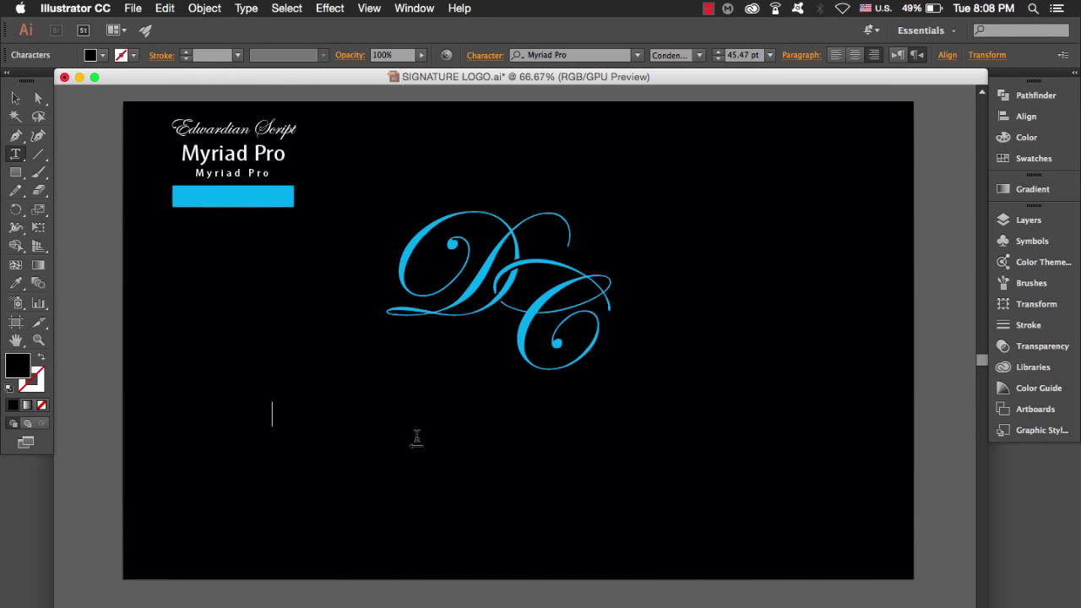
key(ctrl+a)
click(15, 283)
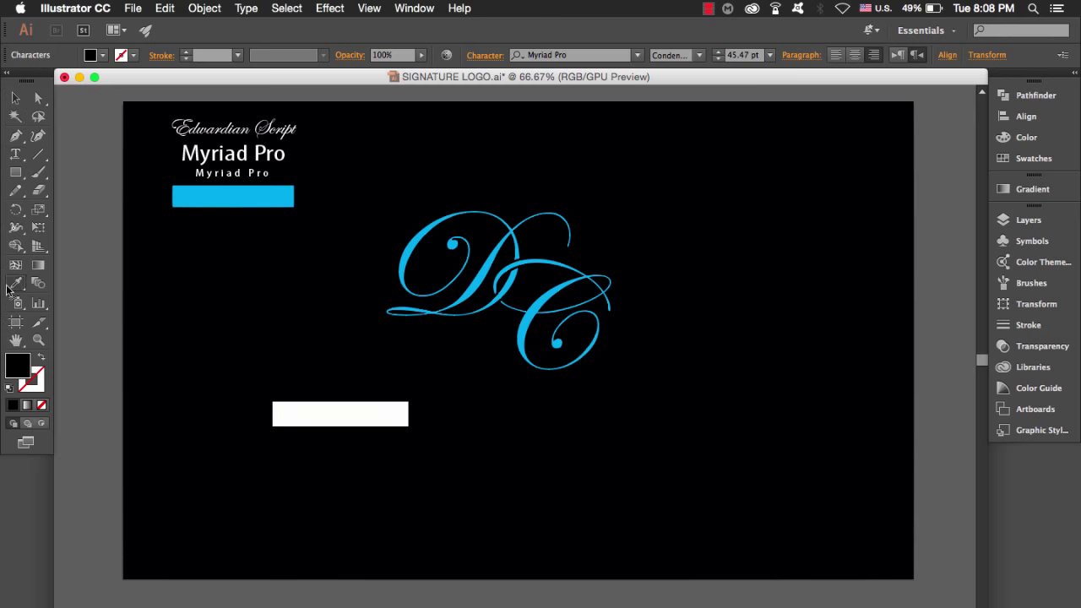
click(233, 152)
click(16, 98)
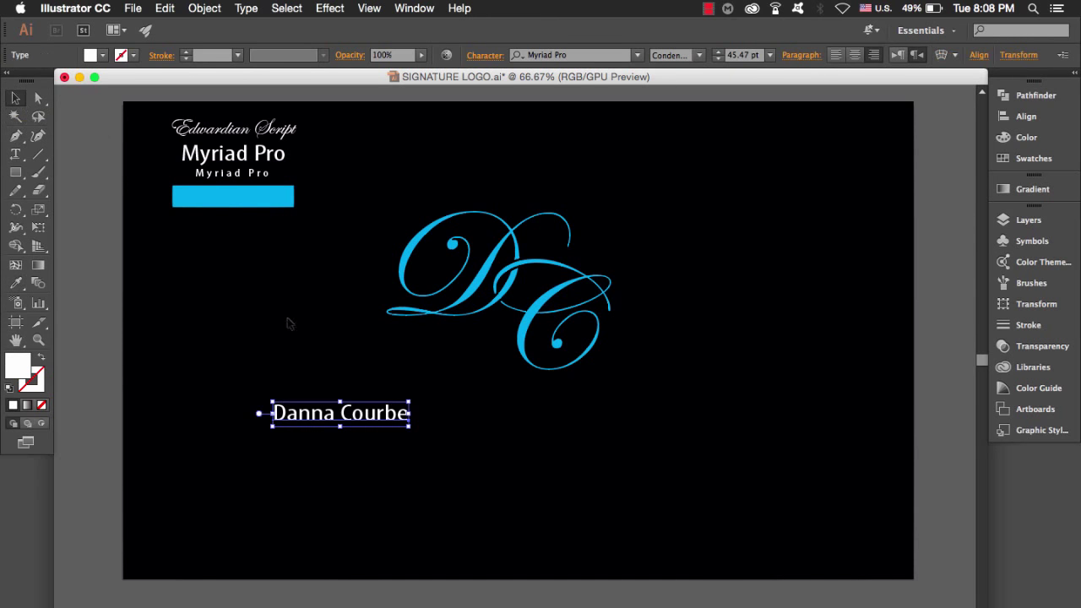
- Position the name under the monogram and enlarge it to match the monogram's width
drag(342, 414, 495, 392)
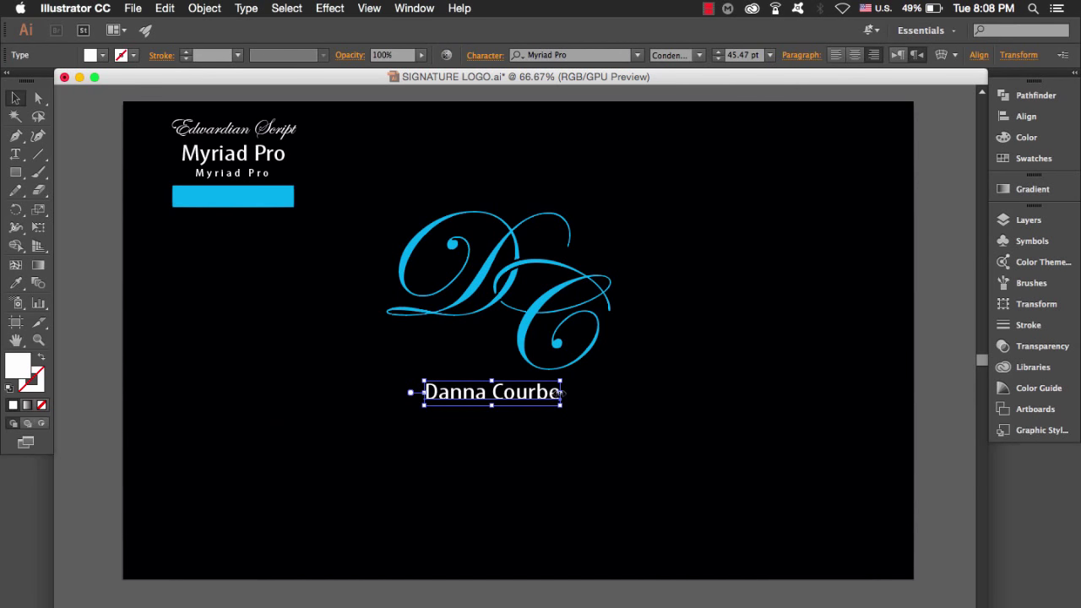
drag(560, 393, 611, 393)
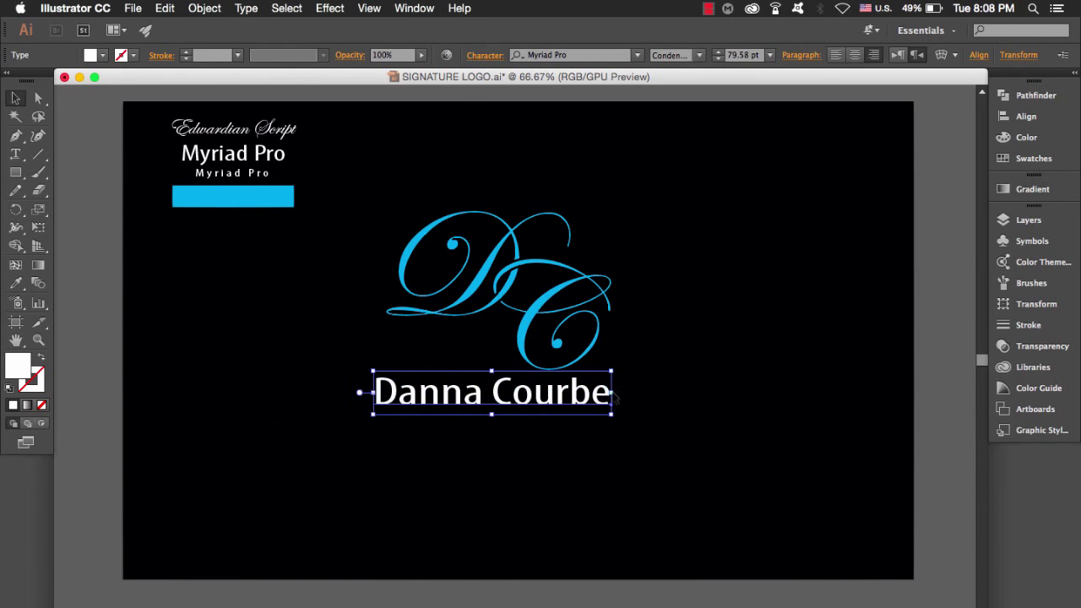
click(554, 468)
drag(524, 416, 523, 427)
click(161, 317)
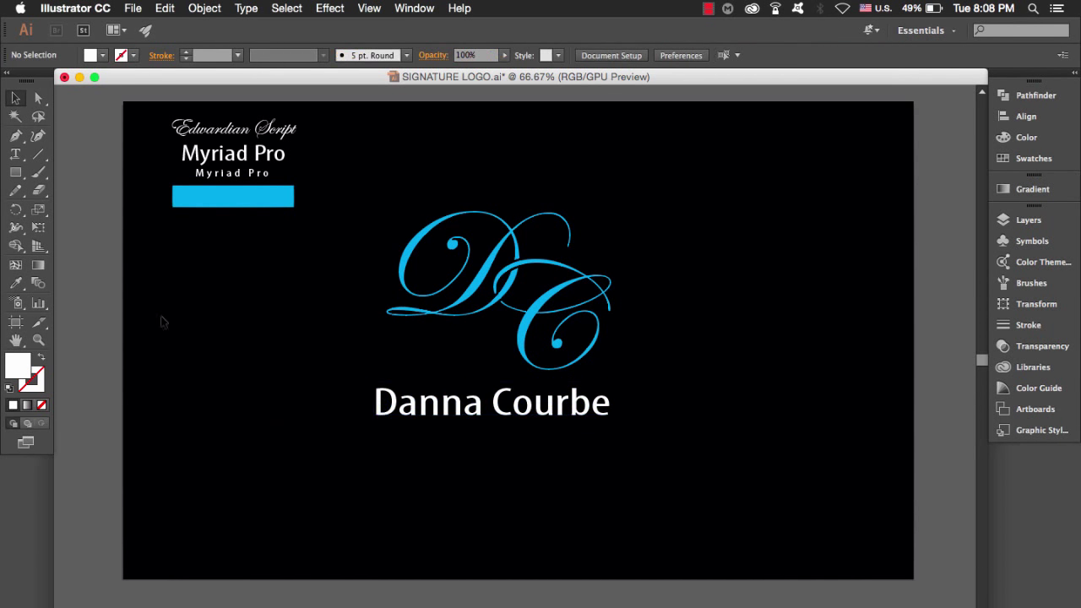
key(t)
click(459, 462)
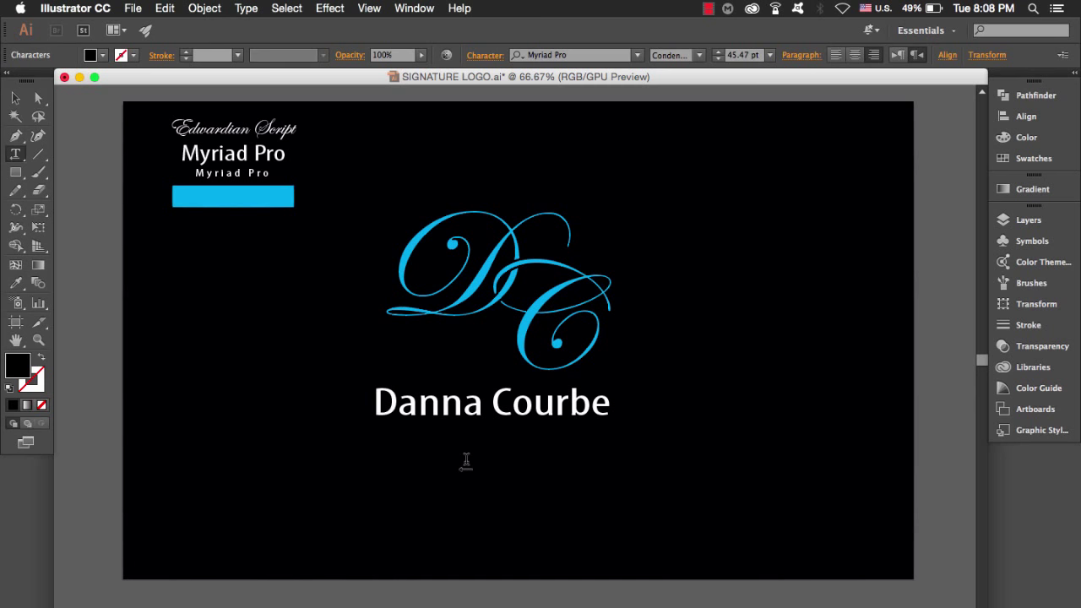
- Add a 'PHOTOGRAPHY' line in the small spaced white style and stretch it under the name
click(466, 460)
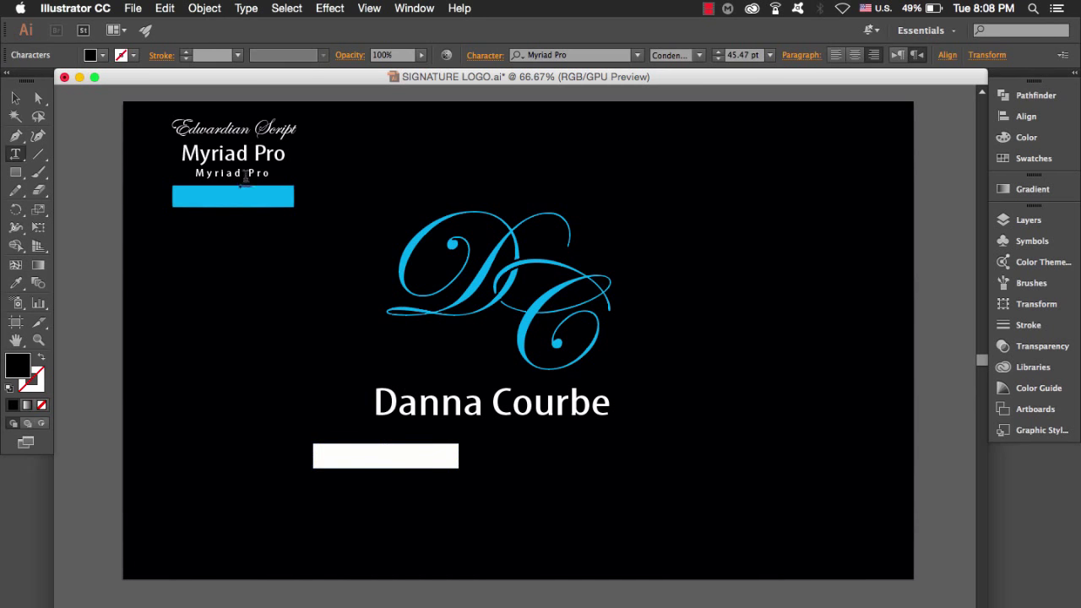
click(15, 283)
click(232, 173)
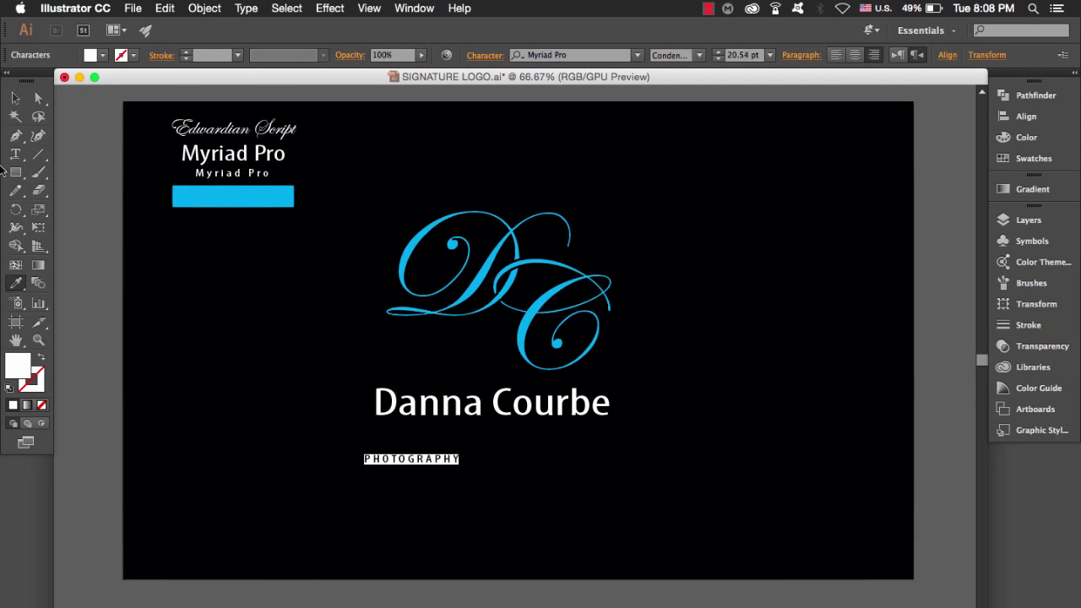
click(14, 100)
mouse_move(462, 456)
mouse_down()
mouse_move(521, 458)
mouse_move(533, 434)
mouse_up()
- Centre the monogram and both text lines horizontally
click(515, 495)
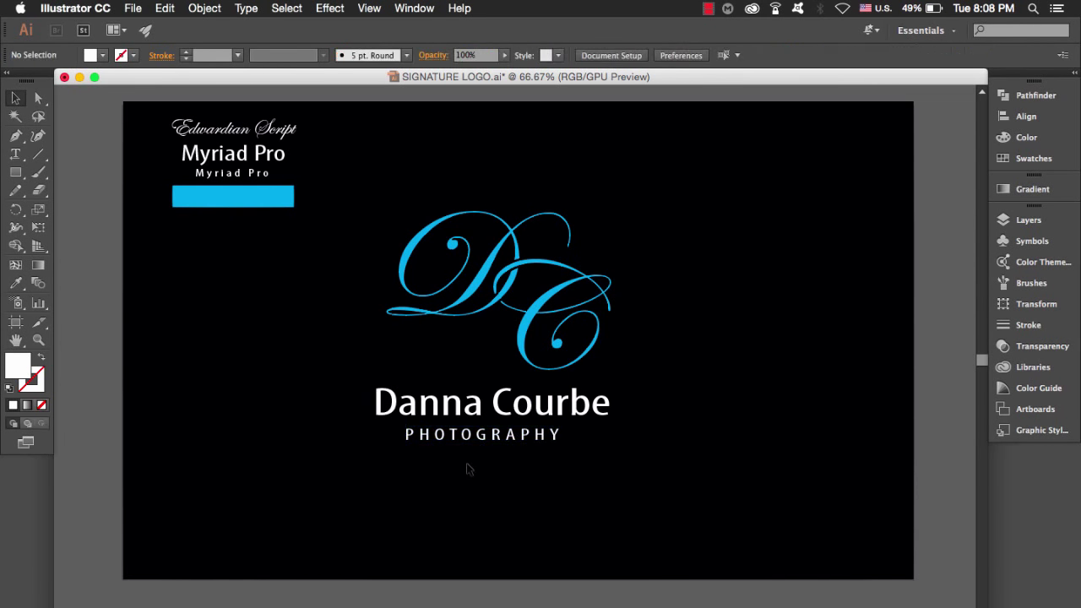
drag(468, 468, 526, 264)
click(526, 55)
- Undo the alignment and group the D and C into one monogram
click(669, 261)
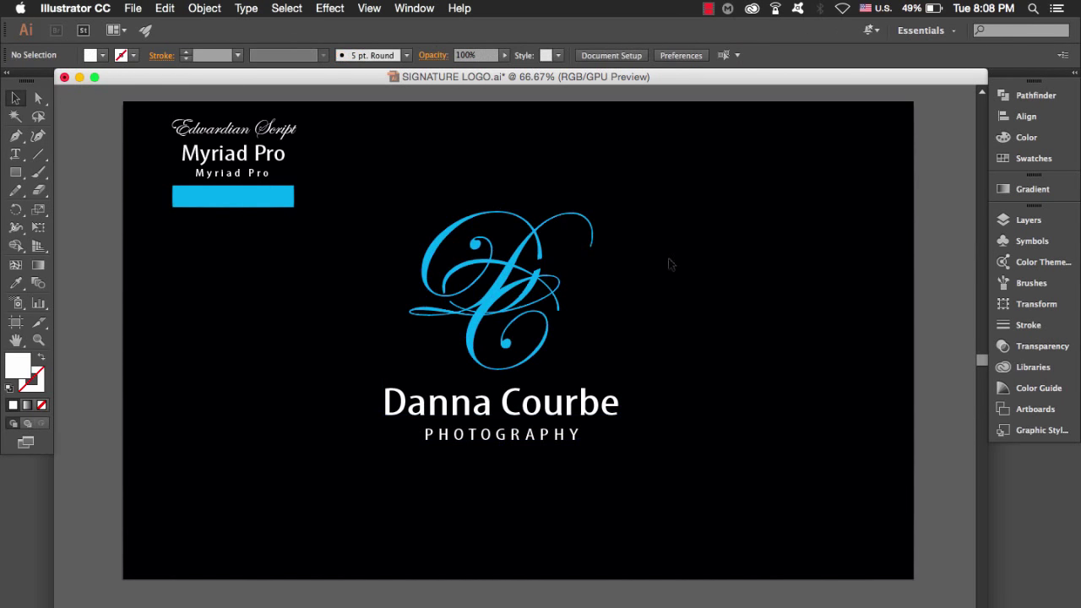
right_click(669, 262)
click(701, 277)
click(461, 253)
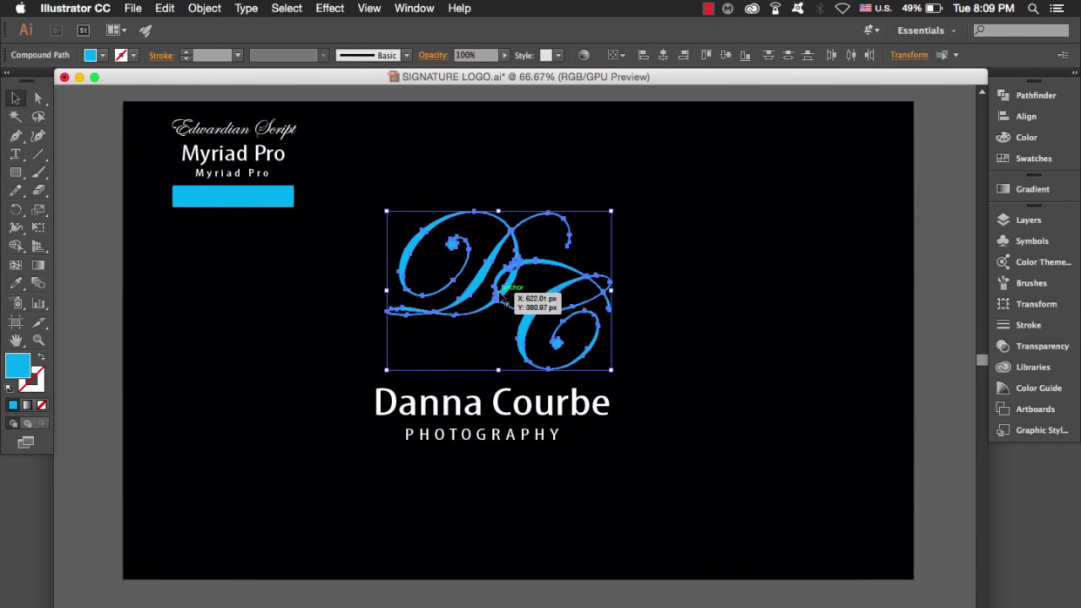
right_click(500, 296)
click(659, 194)
drag(659, 194, 398, 335)
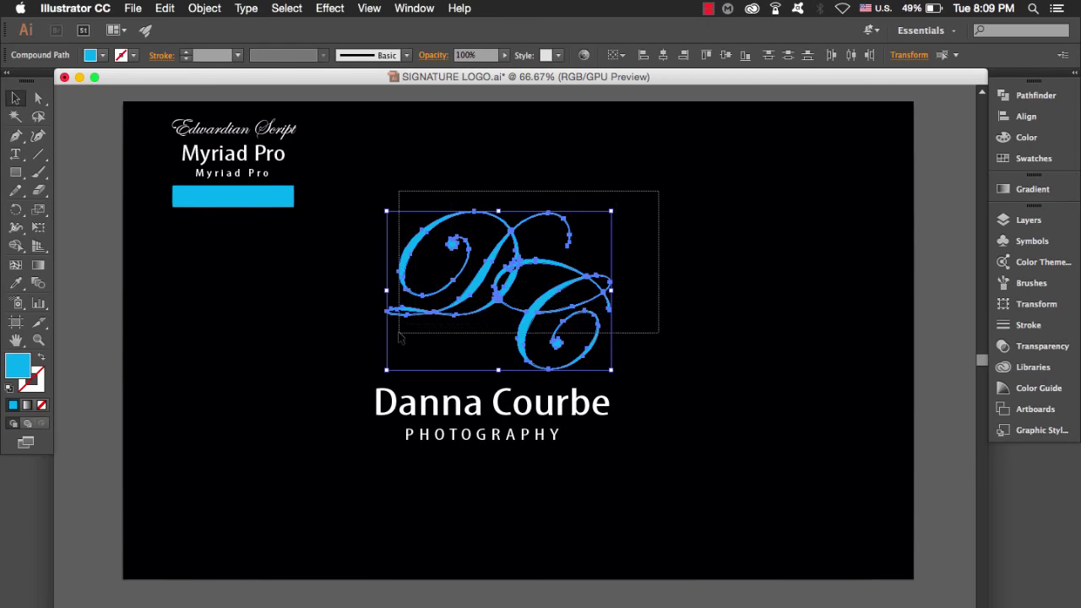
key(super+g)
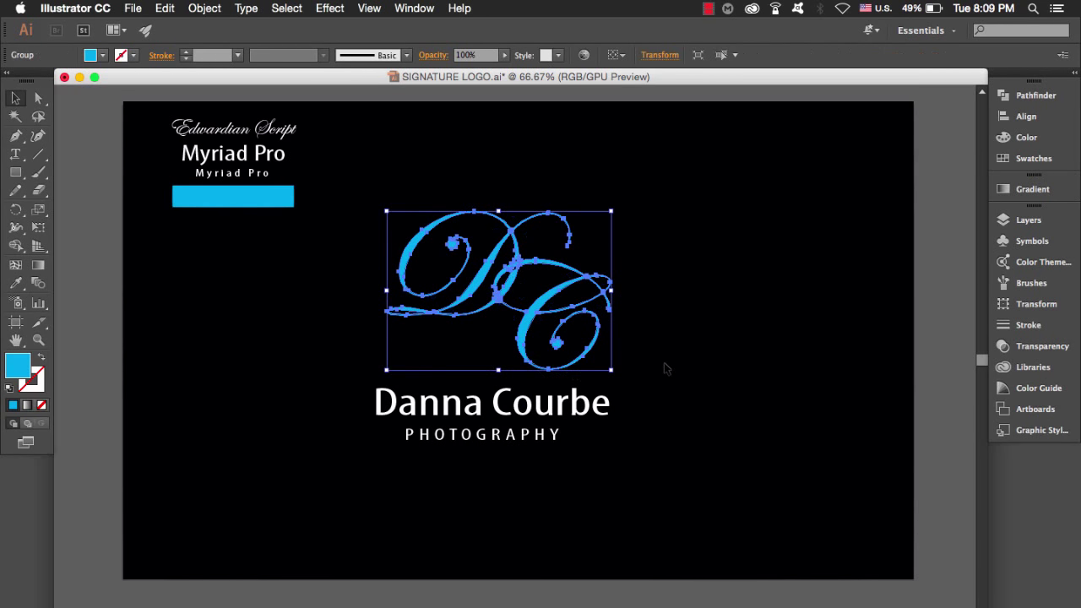
- Centre the grouped monogram horizontally over the text
drag(664, 310, 507, 456)
click(524, 54)
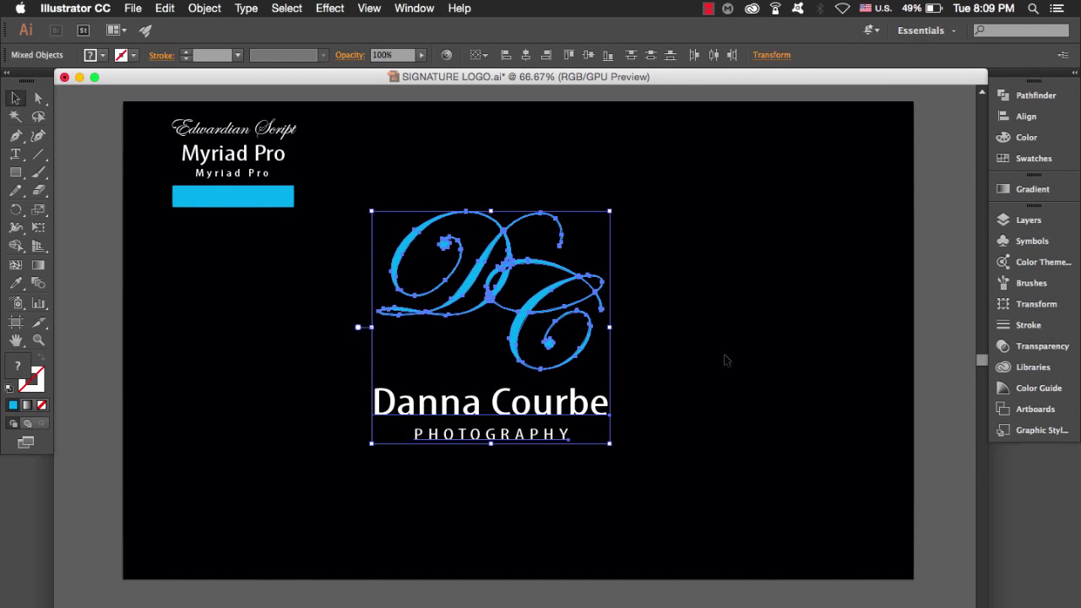
click(726, 361)
- Expand the name and PHOTOGRAPHY text into outline shapes
drag(471, 436, 441, 366)
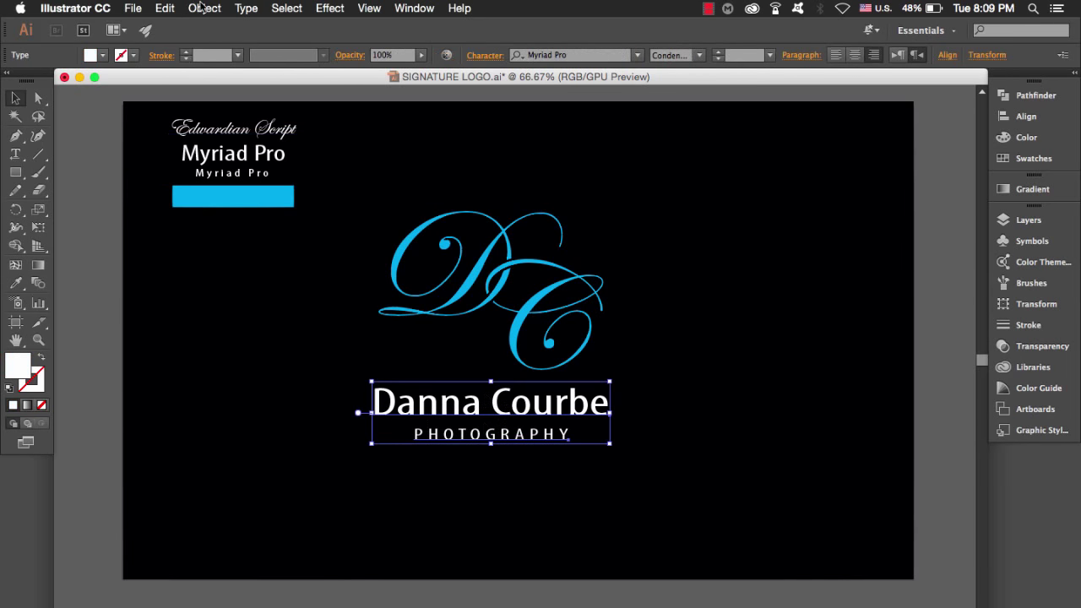
click(203, 8)
click(230, 161)
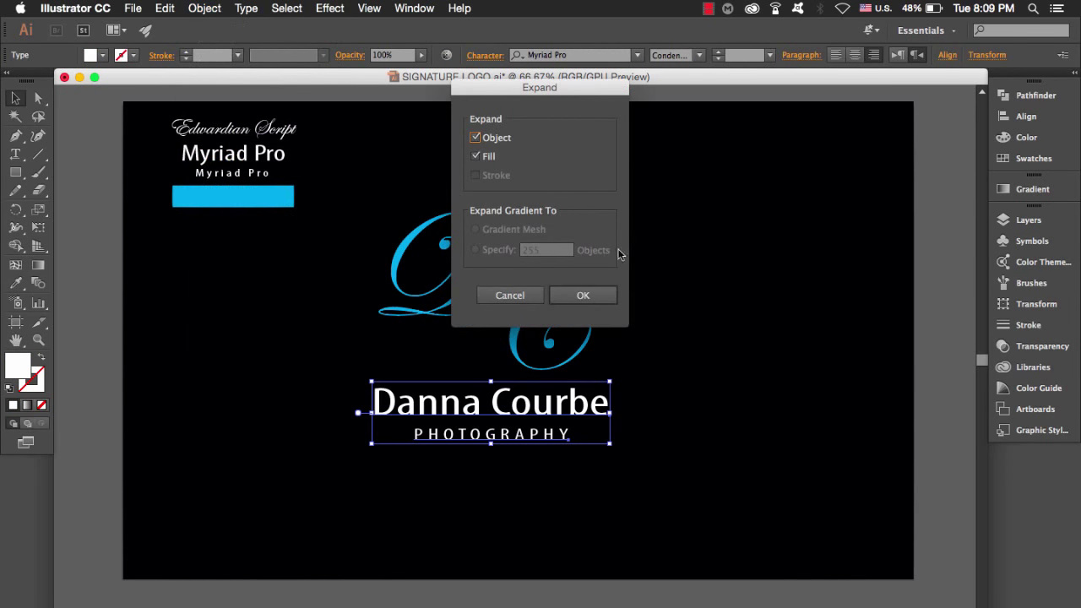
click(597, 302)
drag(434, 473, 600, 259)
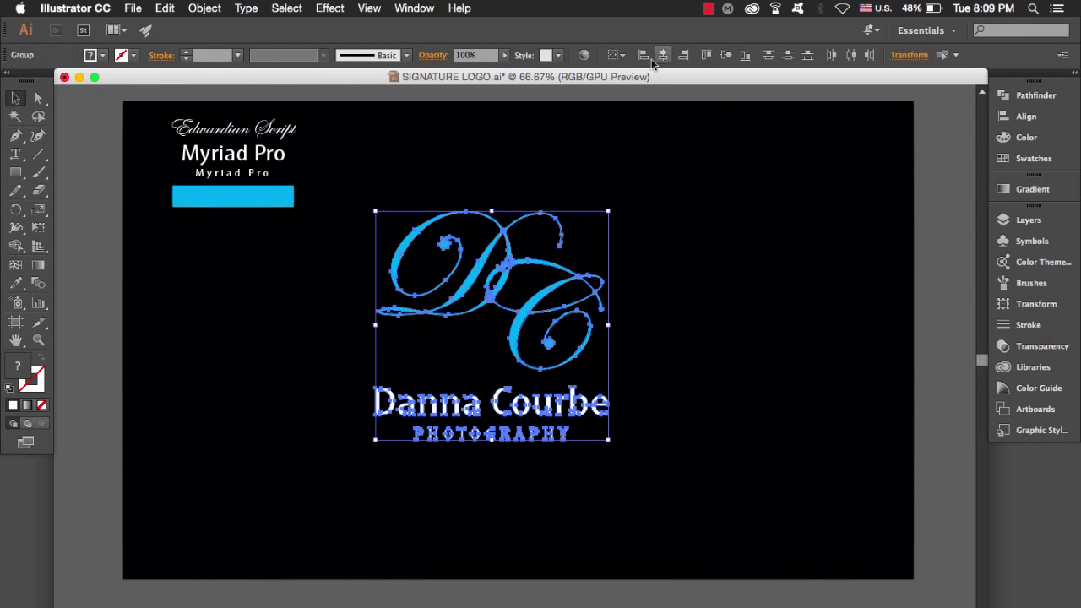
click(668, 315)
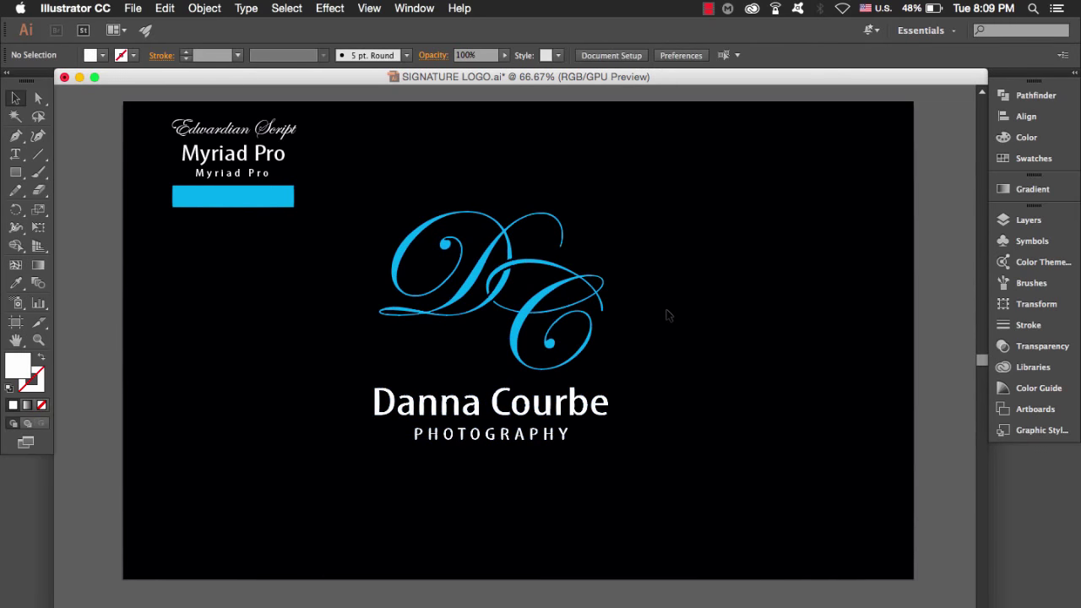
- Shrink the DC monogram down from its top edge in two passes
click(499, 304)
drag(493, 210, 492, 236)
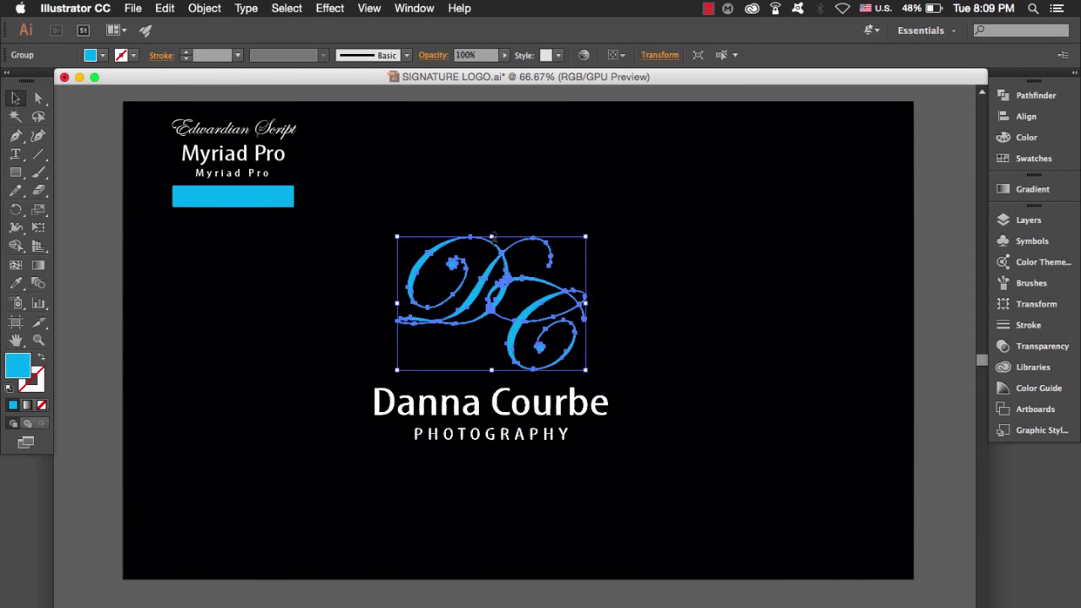
click(631, 327)
drag(617, 276, 415, 493)
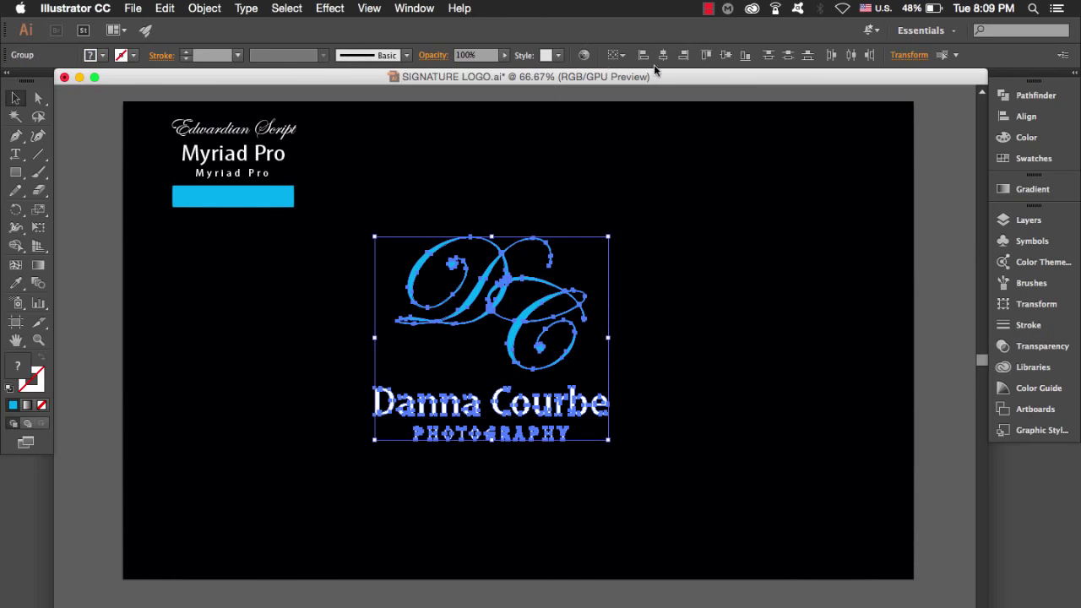
click(658, 311)
click(517, 359)
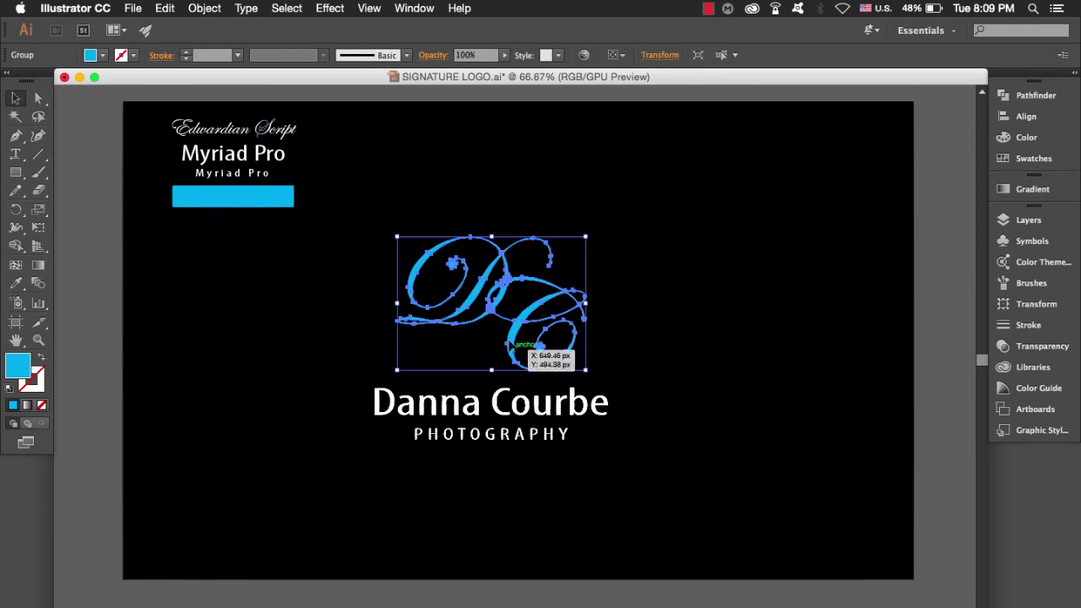
drag(493, 237, 493, 253)
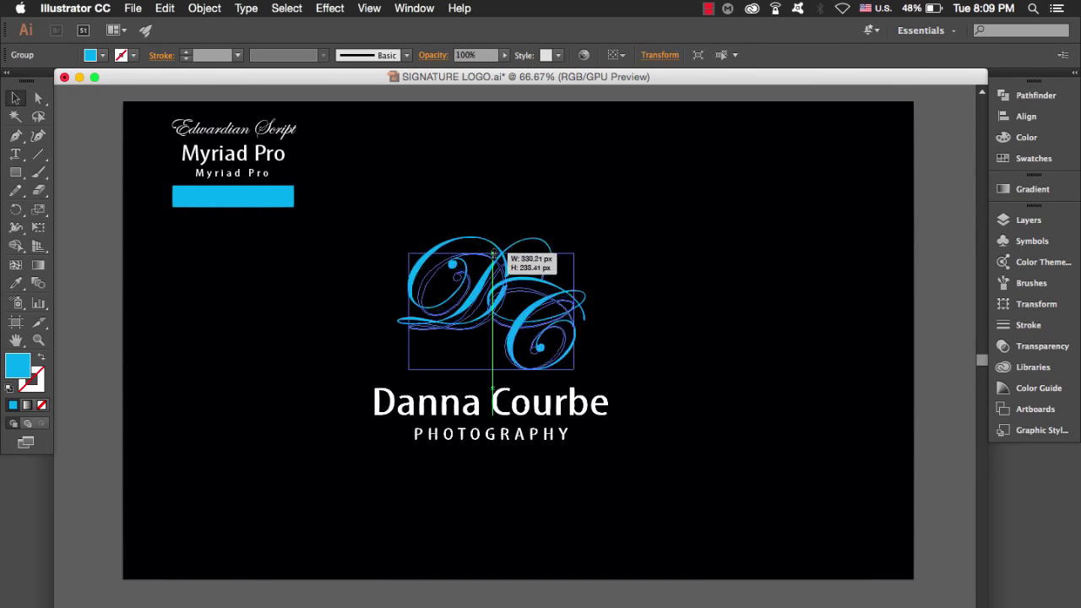
click(602, 290)
- Scale down the name text block to fit under the monogram
drag(421, 490, 499, 433)
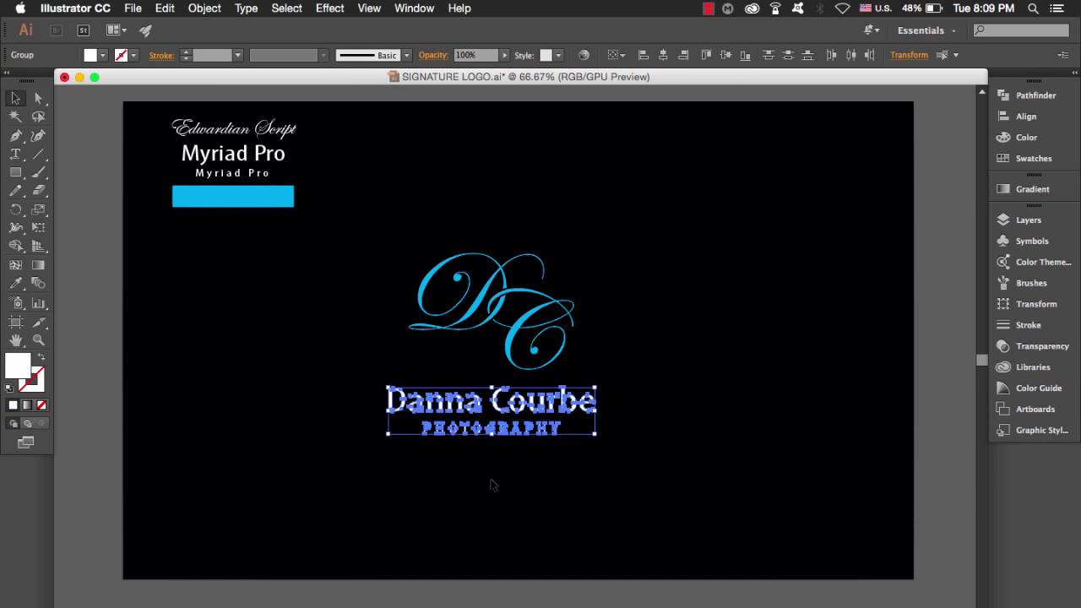
click(428, 455)
drag(429, 460, 469, 328)
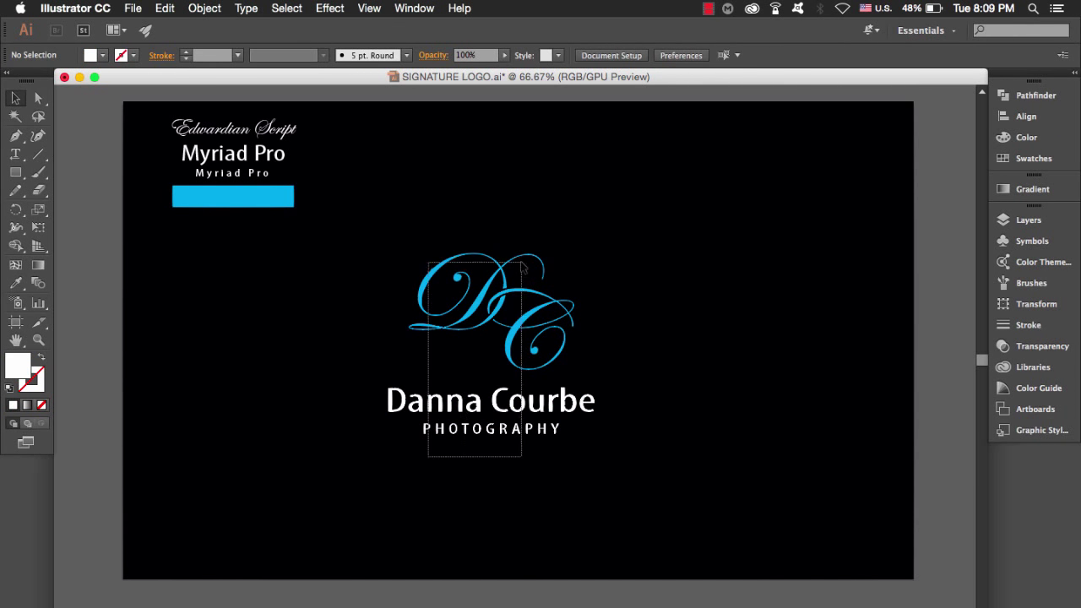
click(652, 307)
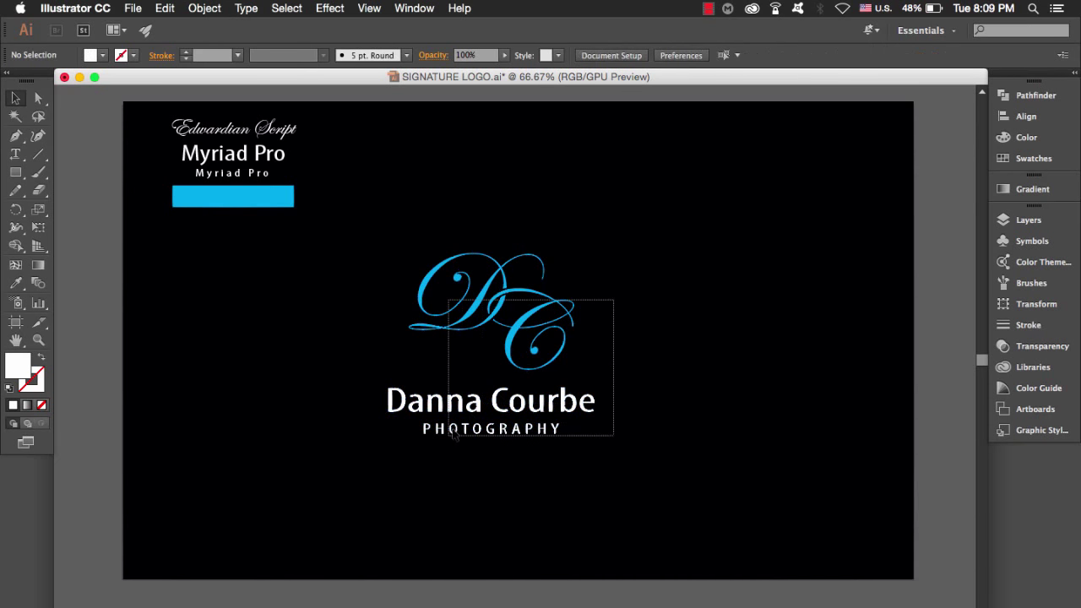
- Group the logo, centre it on the artboard both ways, and enlarge it to about 640 × 561 px
click(505, 311)
right_click(497, 315)
click(524, 387)
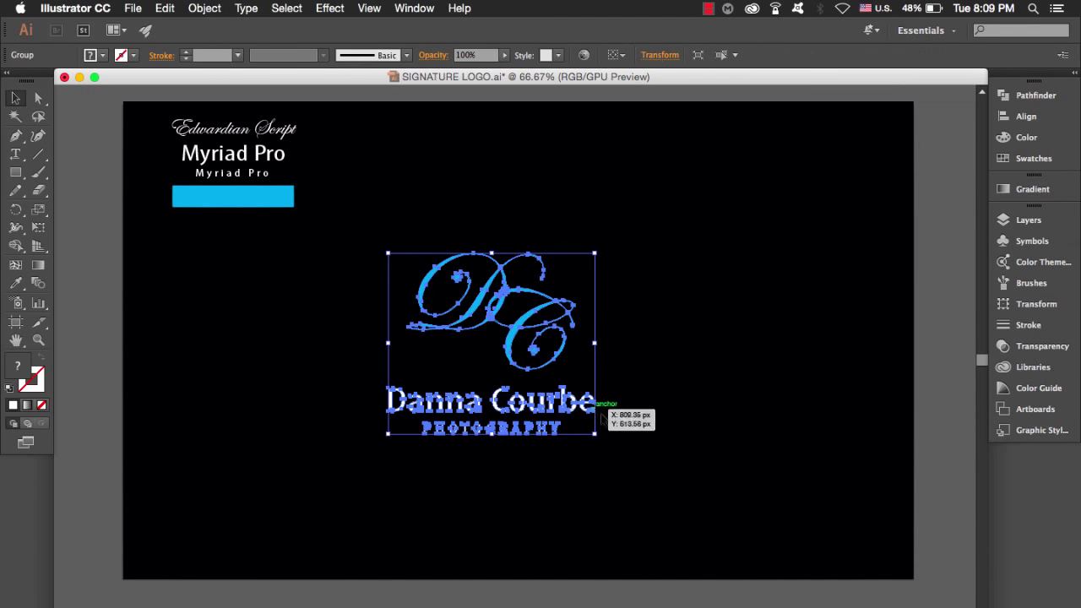
click(616, 55)
click(657, 105)
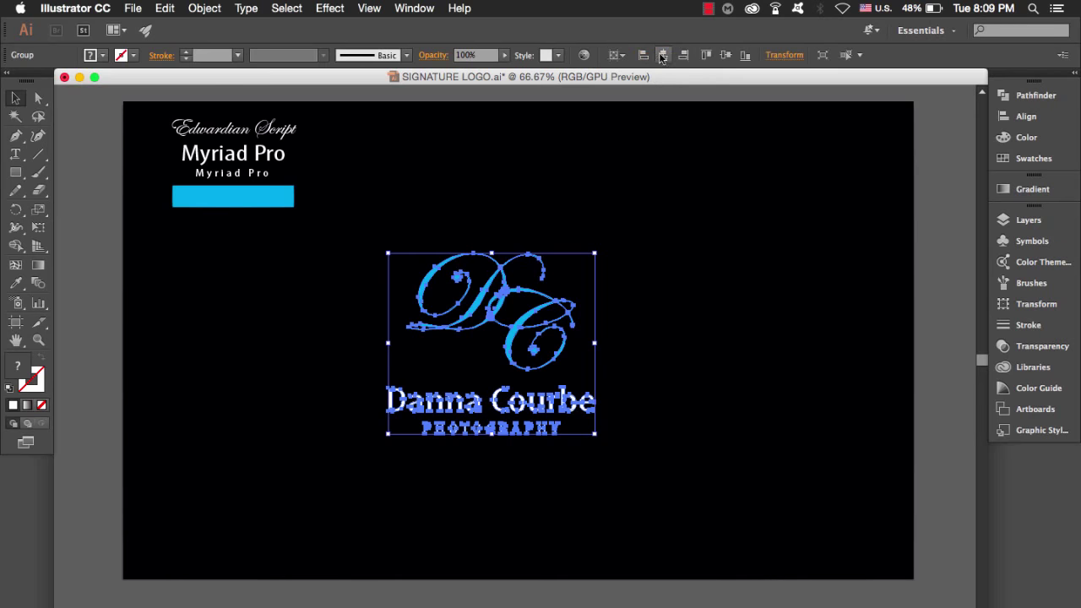
click(663, 55)
click(726, 55)
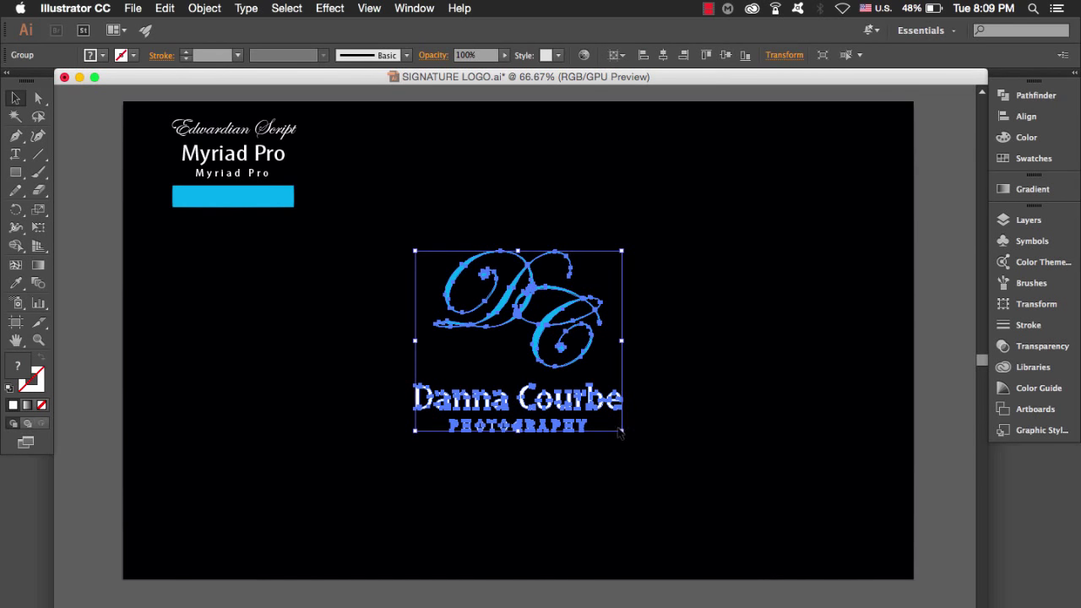
drag(622, 433, 657, 461)
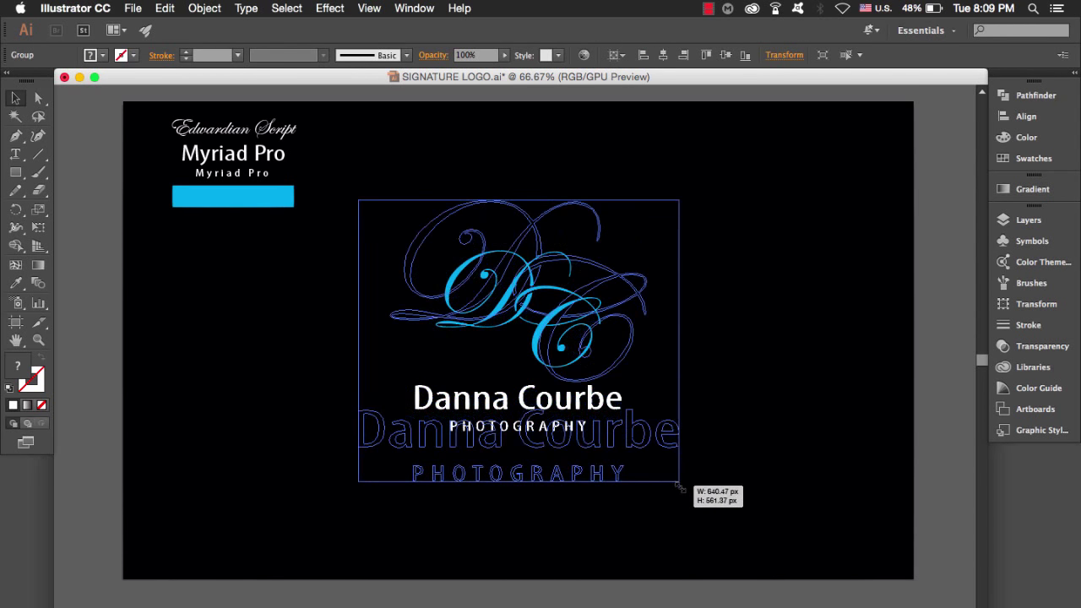
click(723, 345)
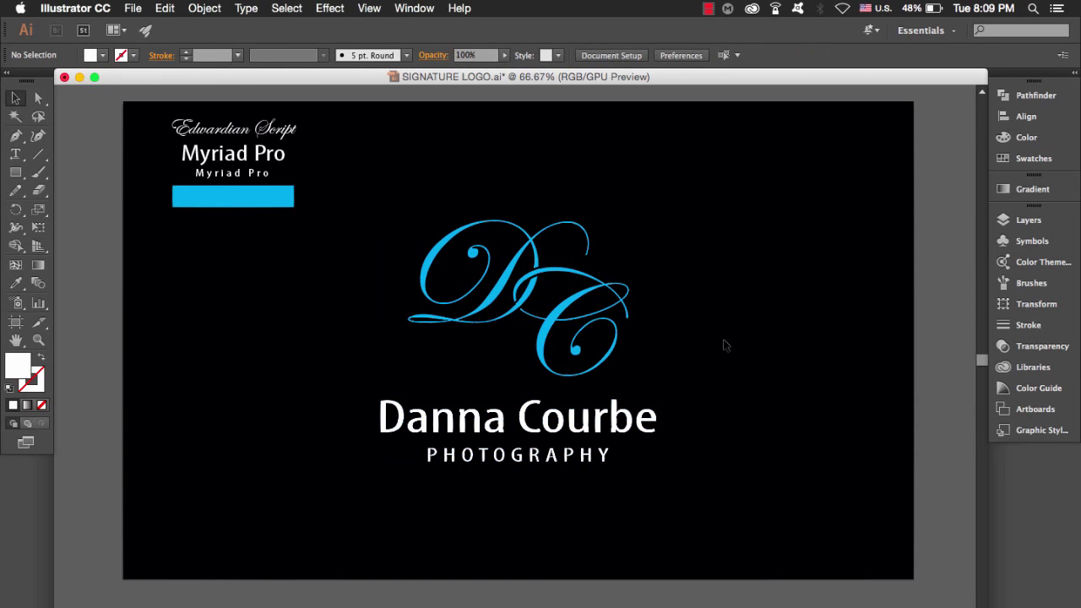
click(704, 9)
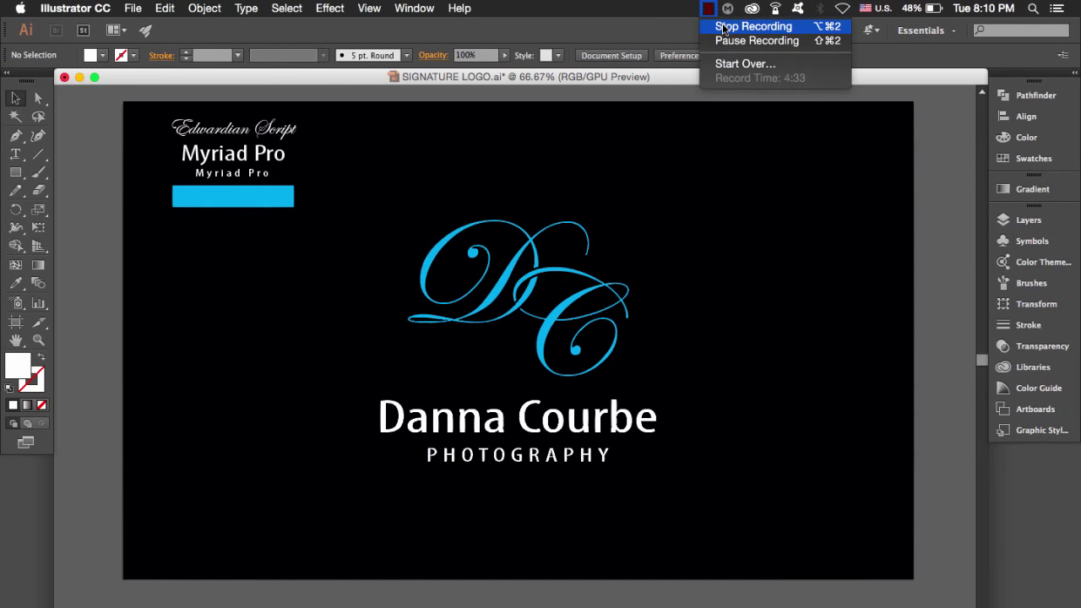